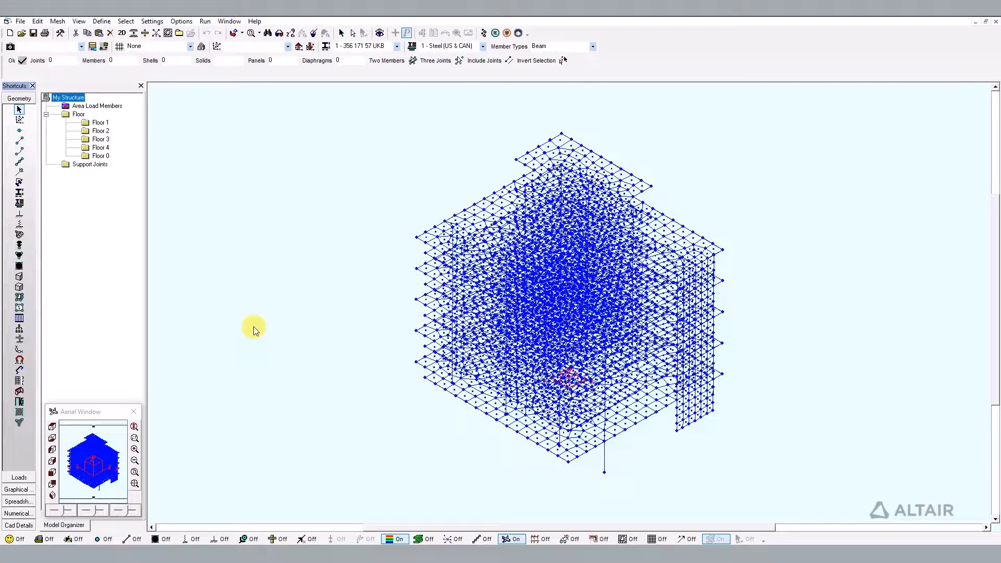
Display all support reactions for the Dead load case, and send the analysed building model to S-FOUNDATION.
left_click(18, 490)
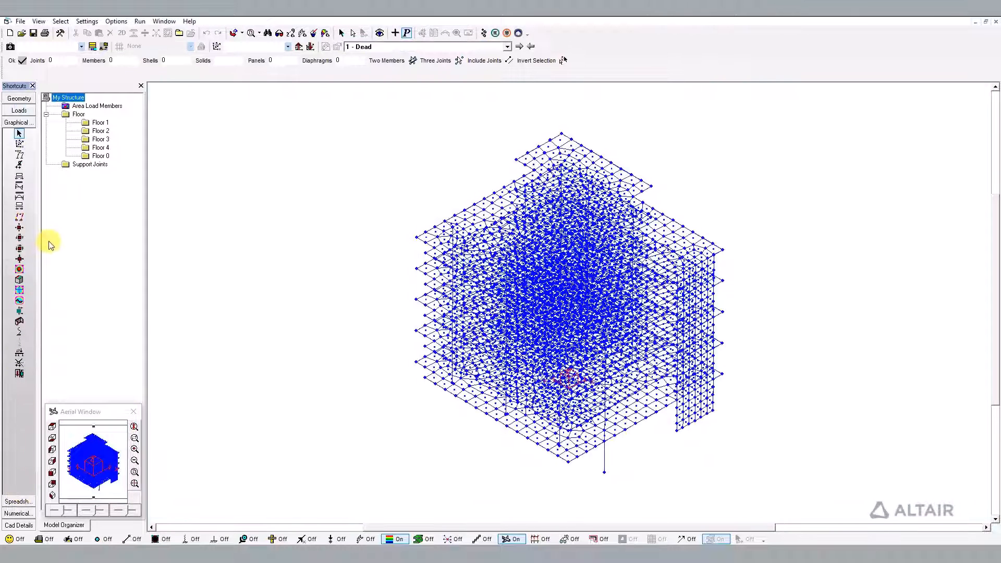
left_click(20, 164)
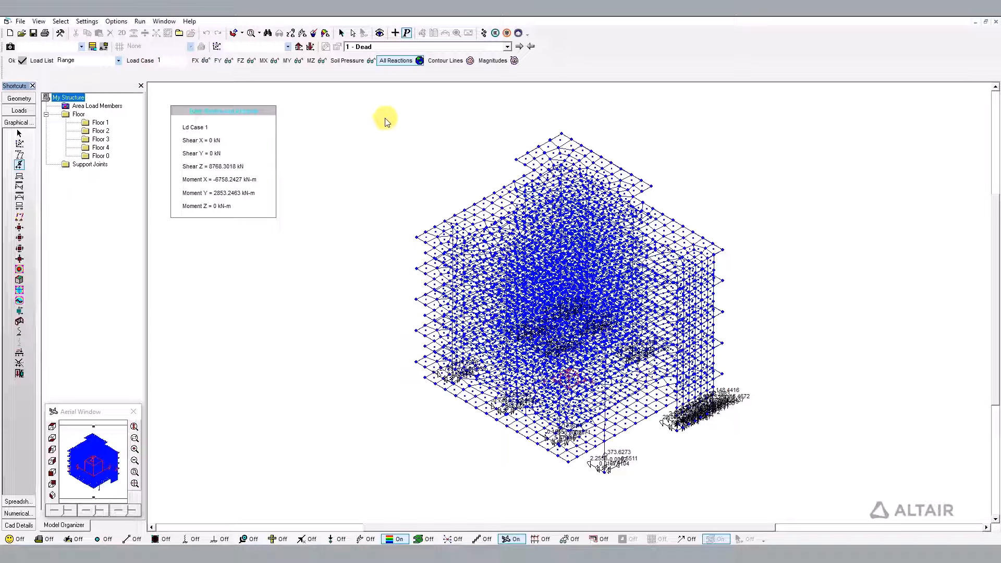
left_click(140, 22)
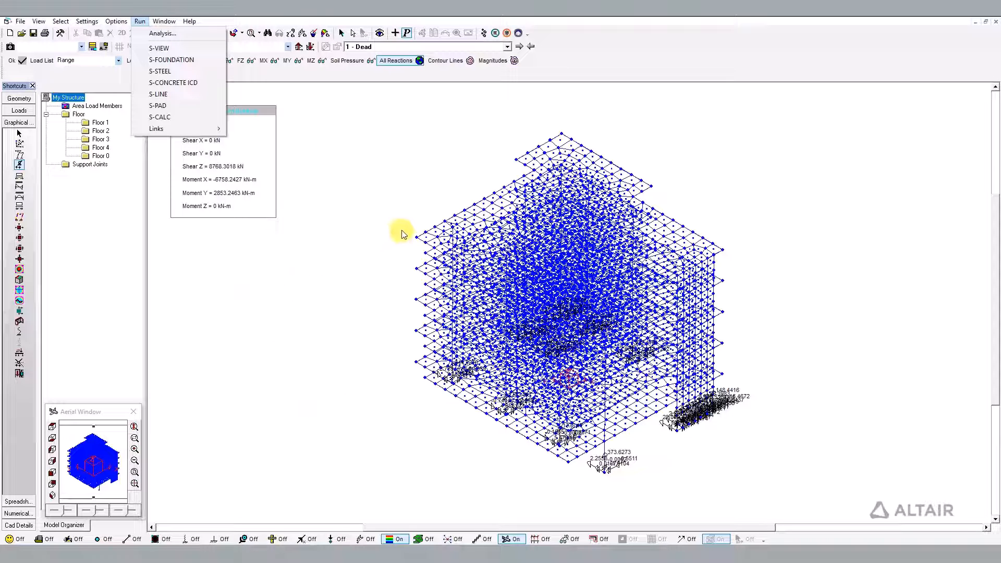
left_click(172, 60)
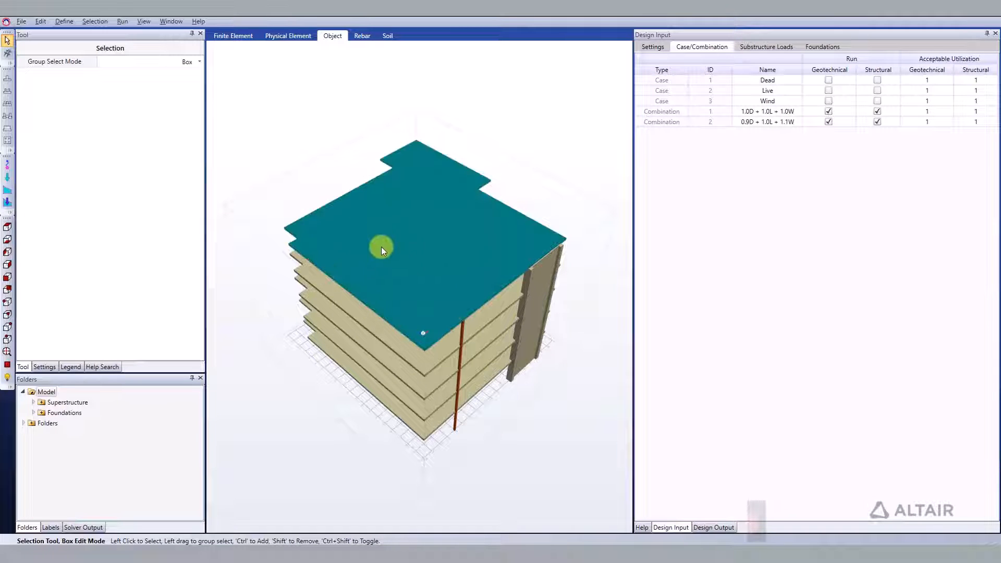
scroll(397, 263, "up", 1)
mouse_move(444, 451)
middle_mouse_down()
mouse_move(451, 410)
mouse_move(448, 438)
middle_mouse_up()
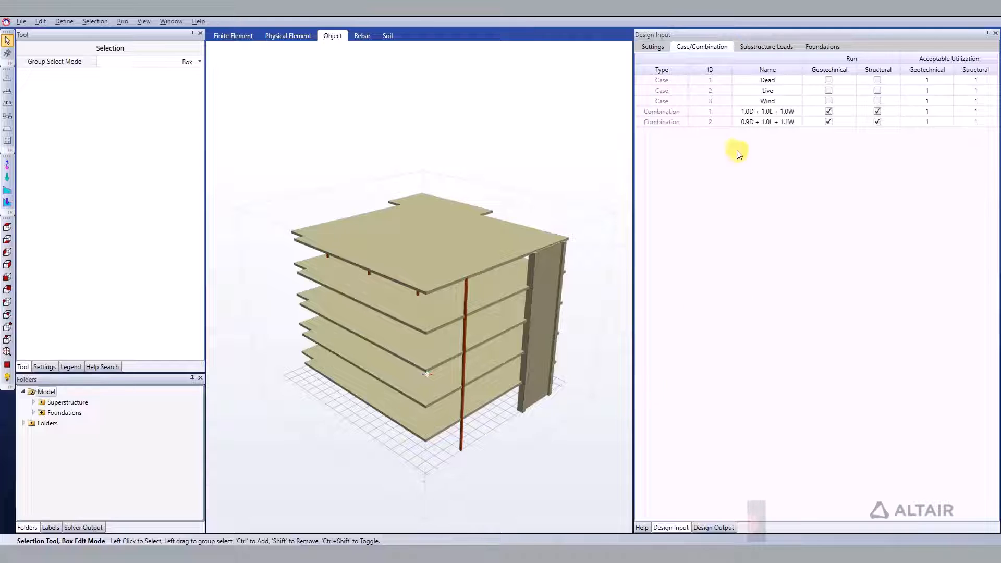
left_click(710, 121)
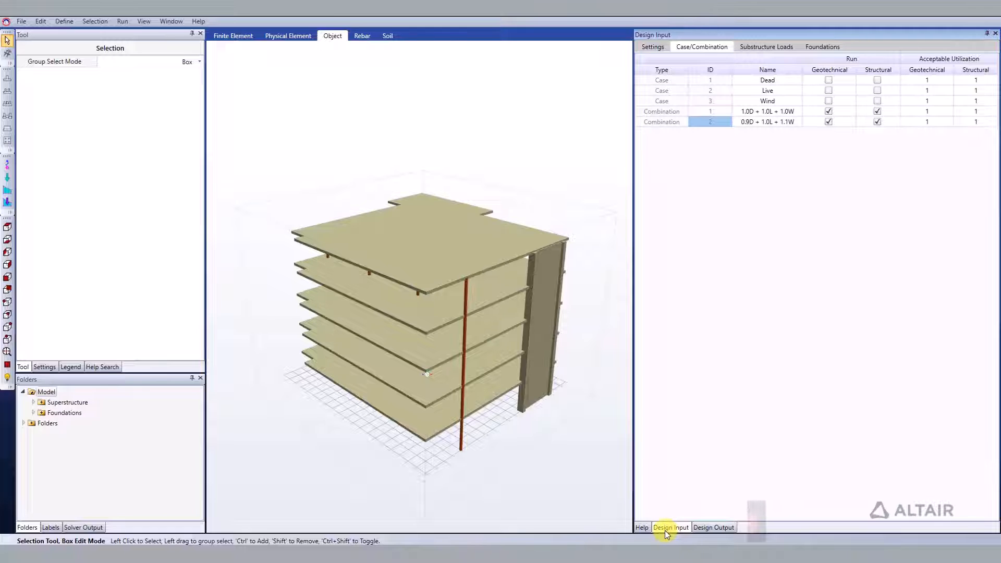
left_click(418, 245)
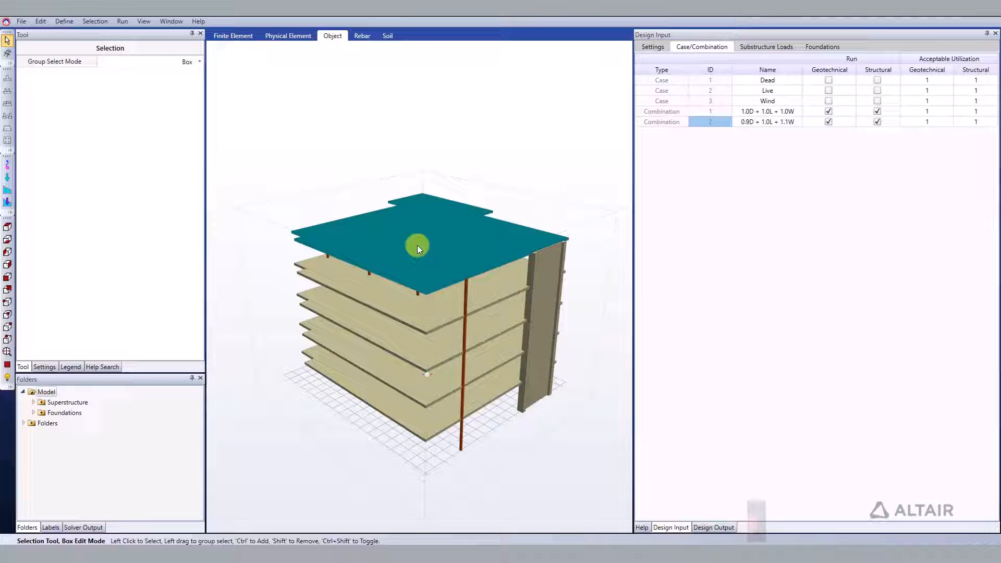
left_click(449, 199)
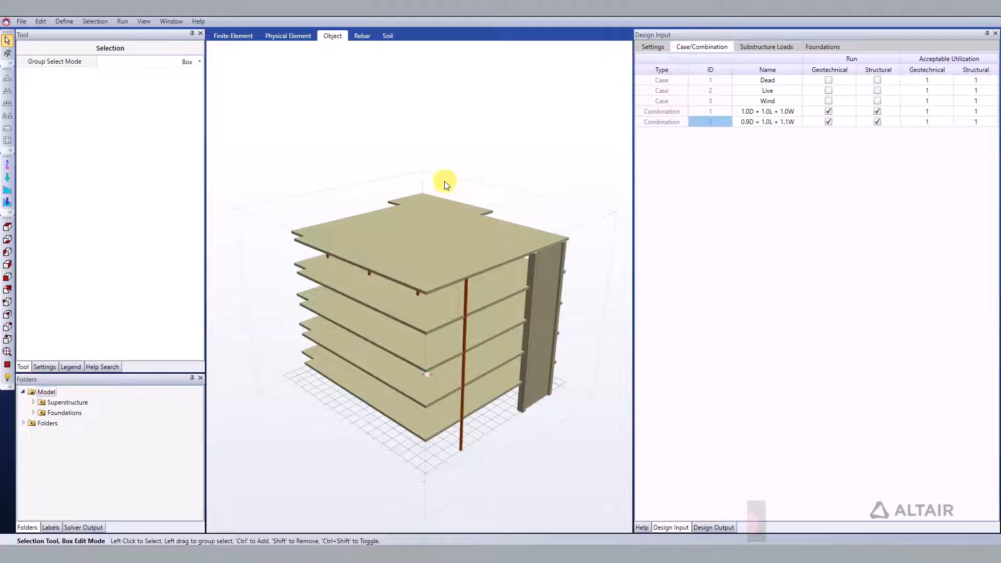
Show the Fx, Fy and Fz labels of the Dead load case's reaction loads on the building's supports.
left_click(11, 179)
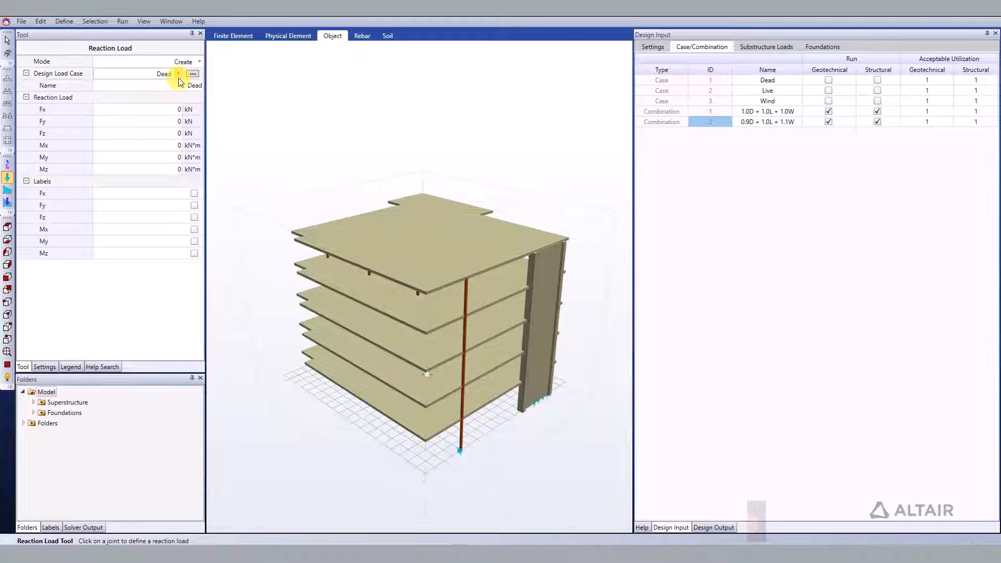
left_click(160, 193)
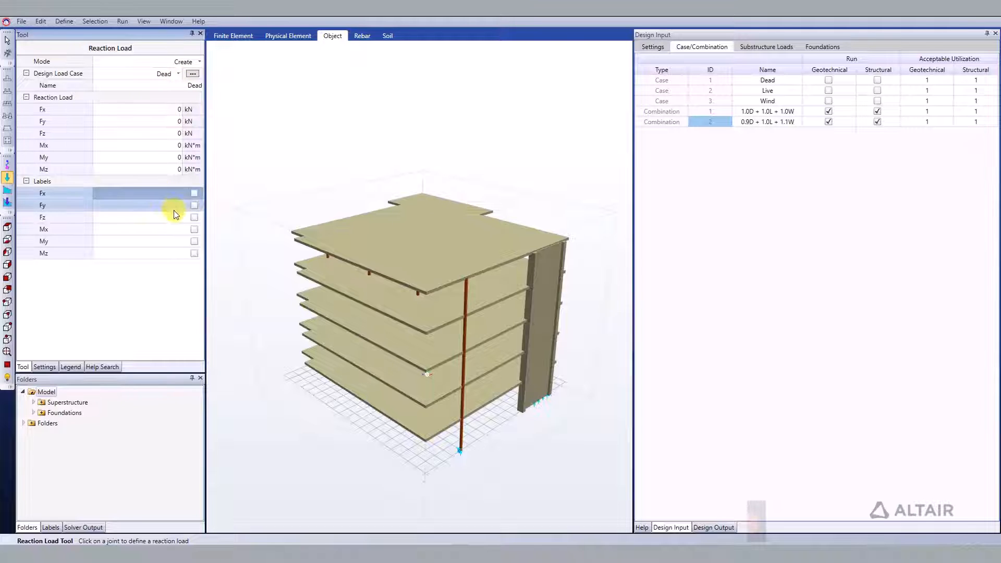
left_click_drag(174, 210, 173, 213)
key("space")
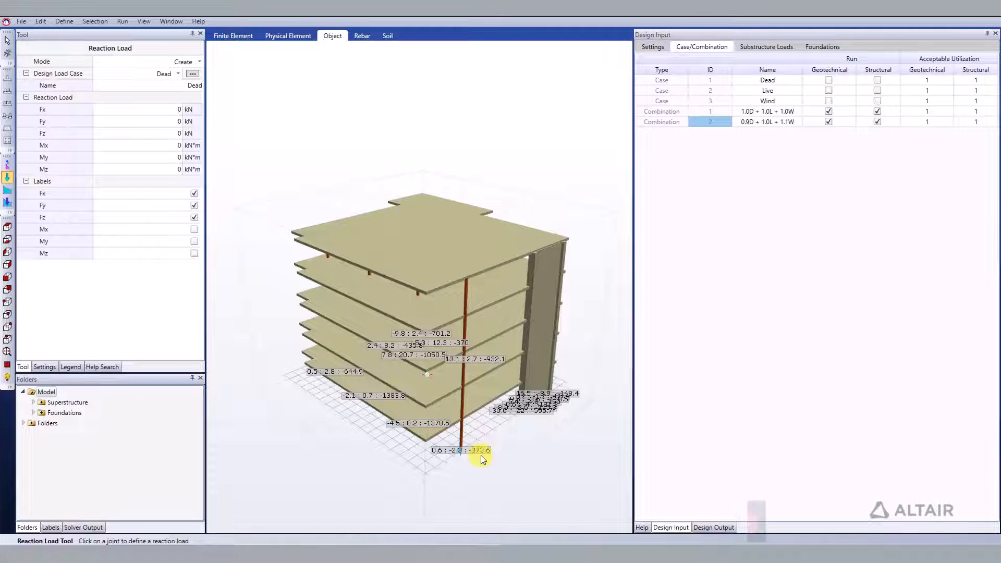
Compare the Dead reactions at the corner column's base between S-FOUNDATION and the original S-FRAME analysis results.
scroll(480, 458, "up", 6)
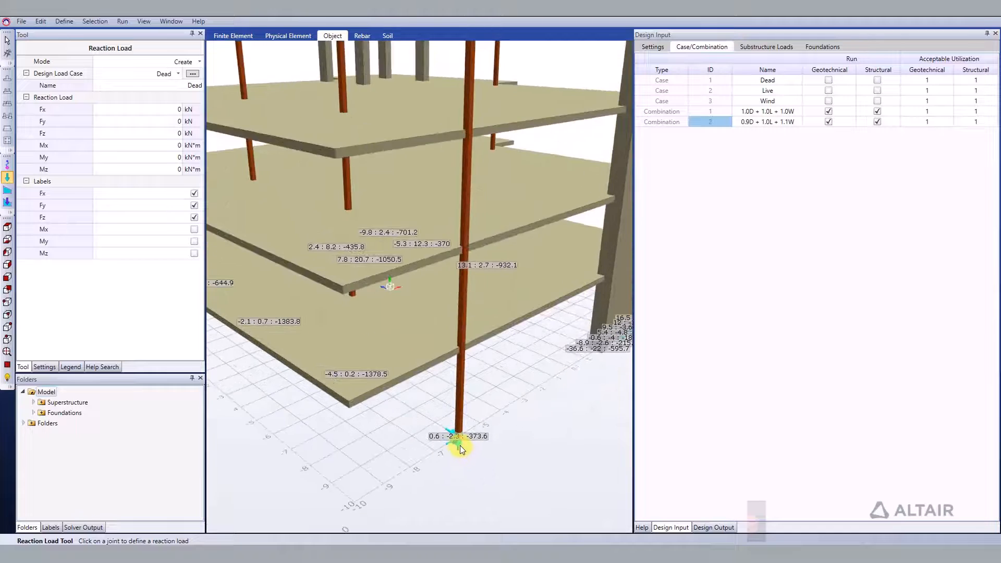
scroll(460, 445, "up", 4)
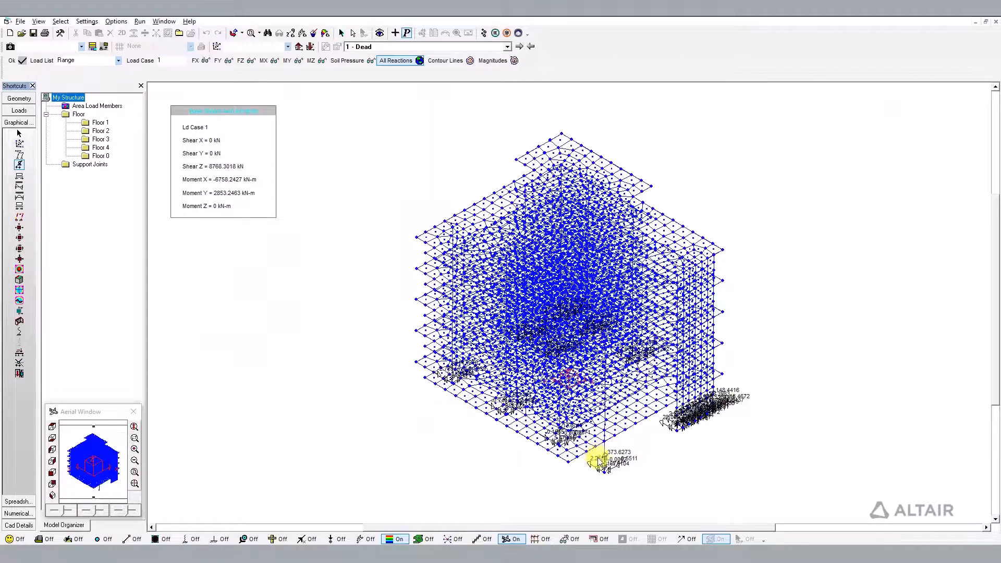
scroll(599, 467, "up", 2)
middle_click_drag(596, 466, 488, 402)
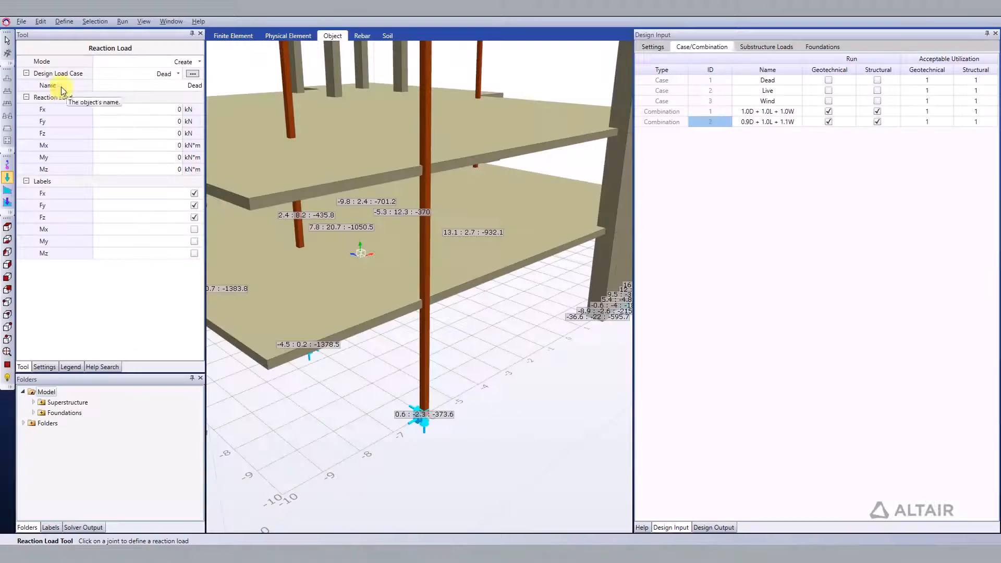
Place an isolated footing with a PD 4000*2500*500 pad, PS 700*500*1000 pedestal and BP 525*375*20 base plate under a steel column.
left_click(7, 40)
left_click(374, 286)
scroll(374, 286, "down", 5)
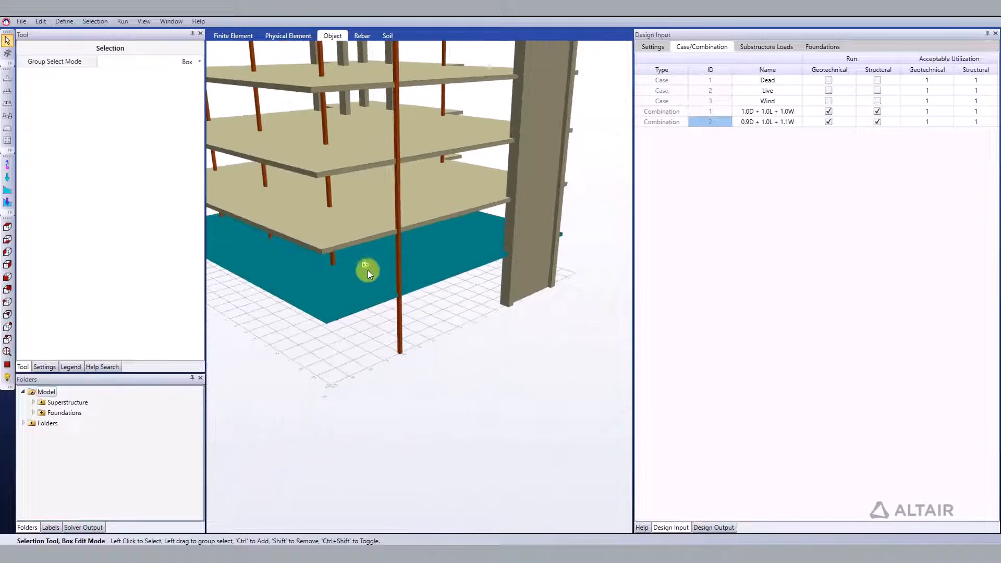
middle_click_drag(429, 313, 435, 301)
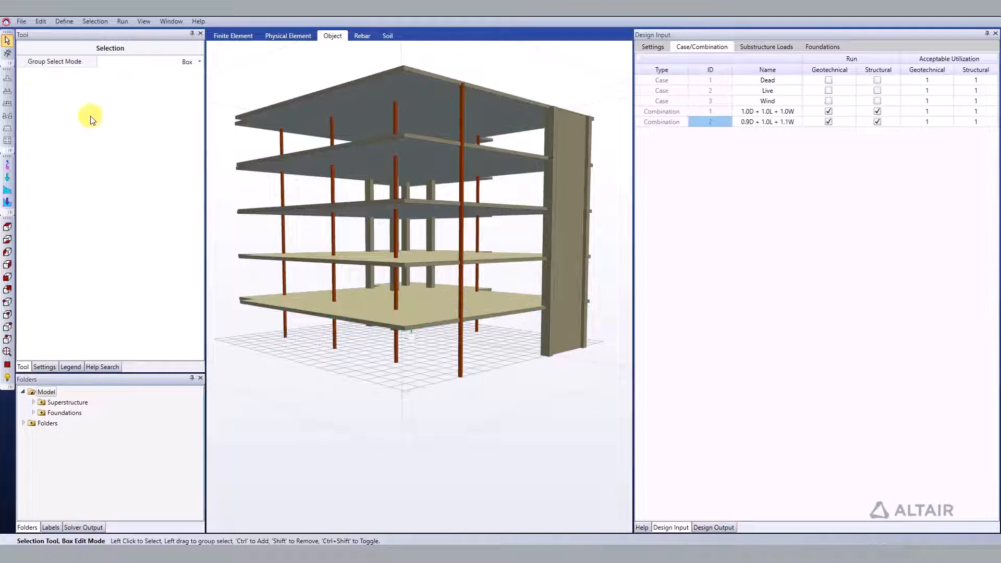
left_click(7, 78)
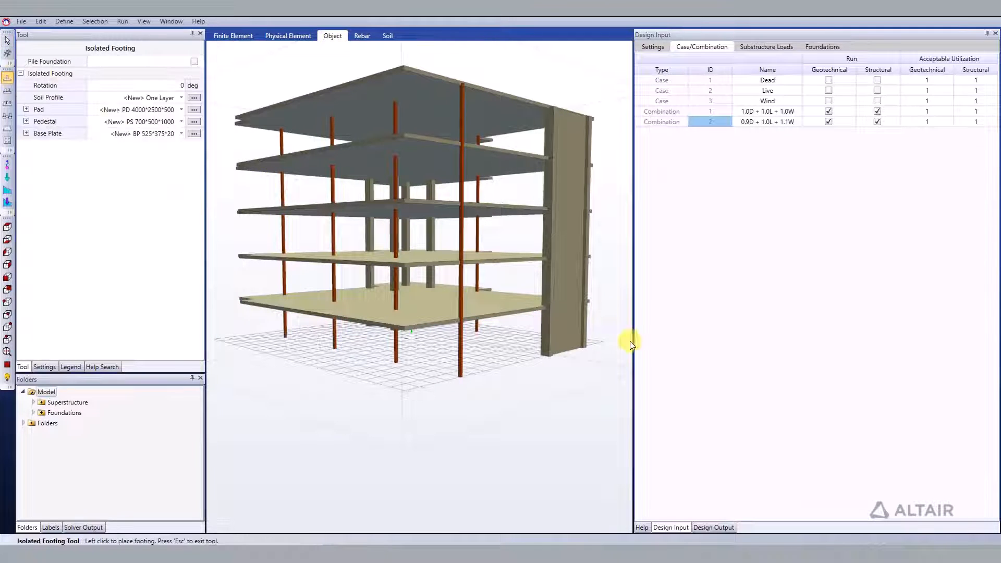
middle_click_drag(525, 311, 445, 392)
scroll(472, 389, "up", 6)
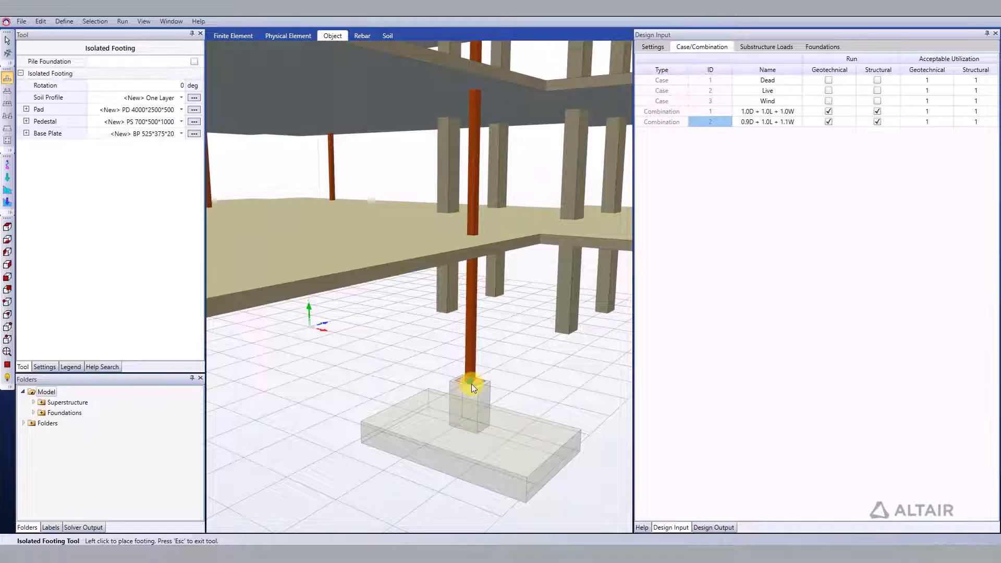
left_click(471, 383)
middle_click_drag(595, 393, 481, 411)
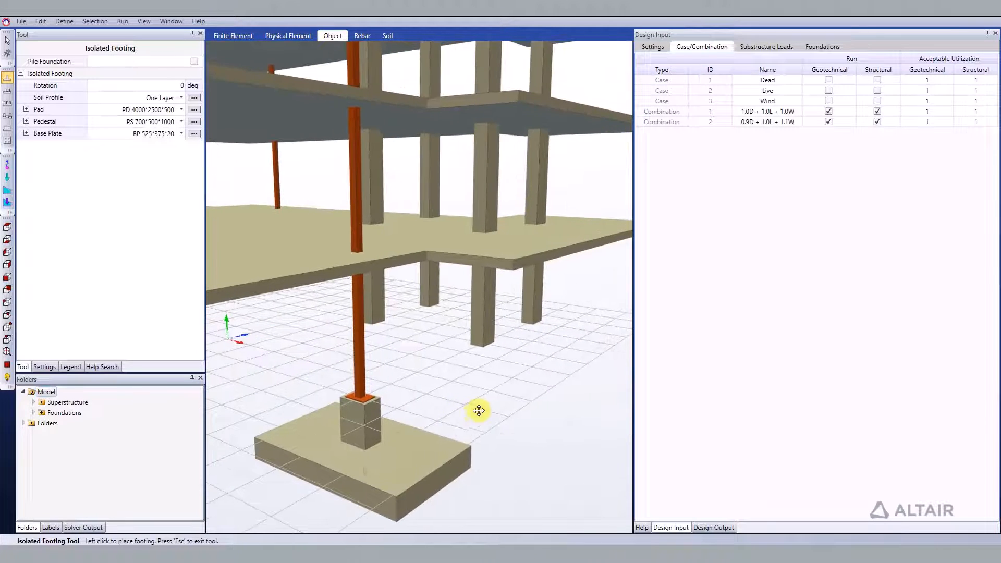
scroll(484, 410, "up", 1)
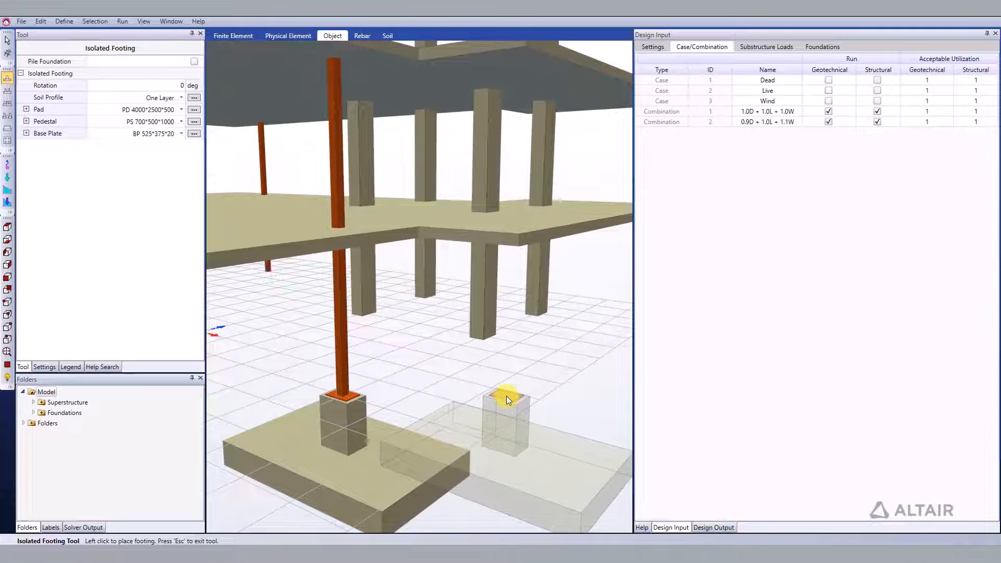
Check the Dead reactions along the shear wall's base, and place a wall footing beneath it with a pedestal at each end.
left_click(7, 177)
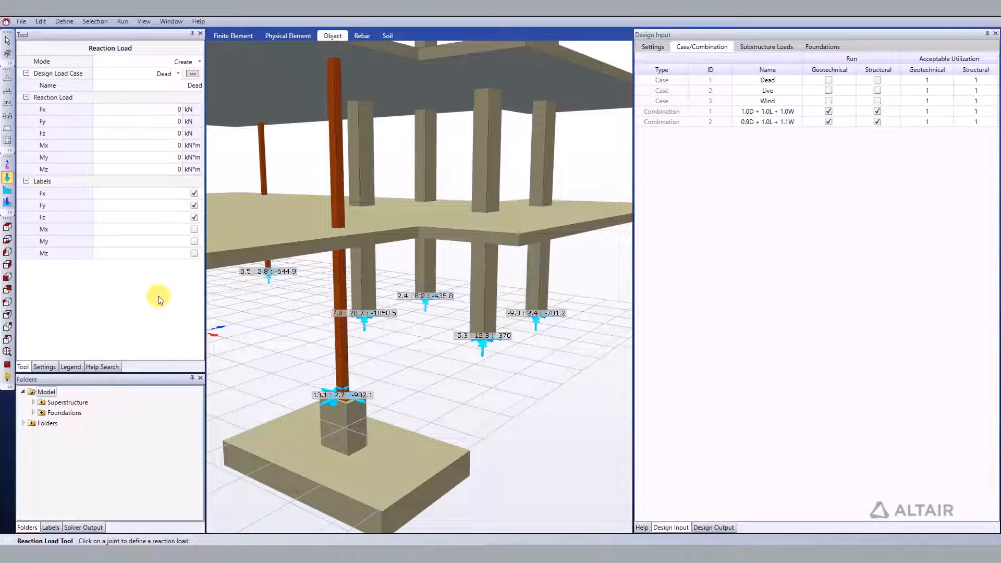
middle_click_drag(261, 318, 465, 319)
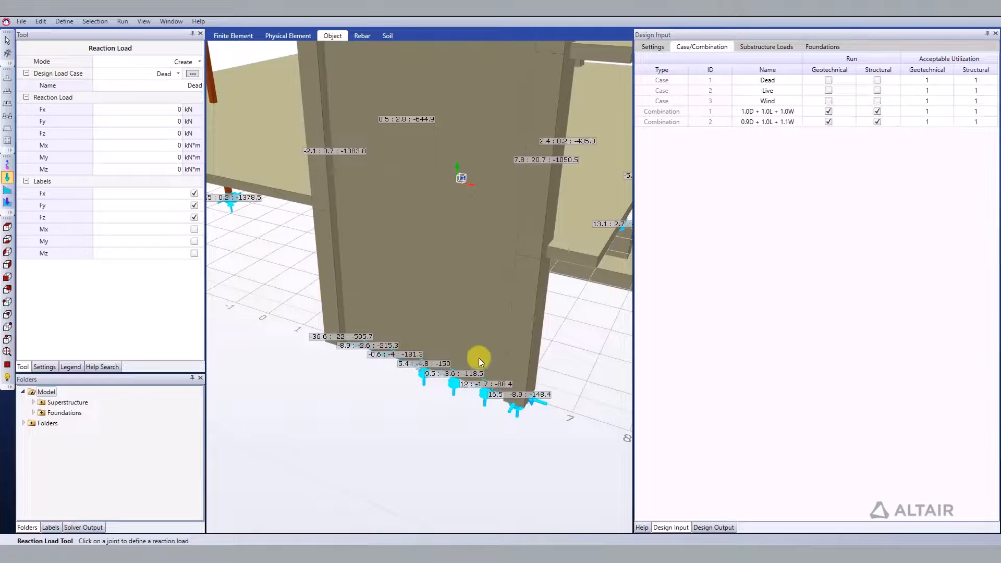
left_click(8, 127)
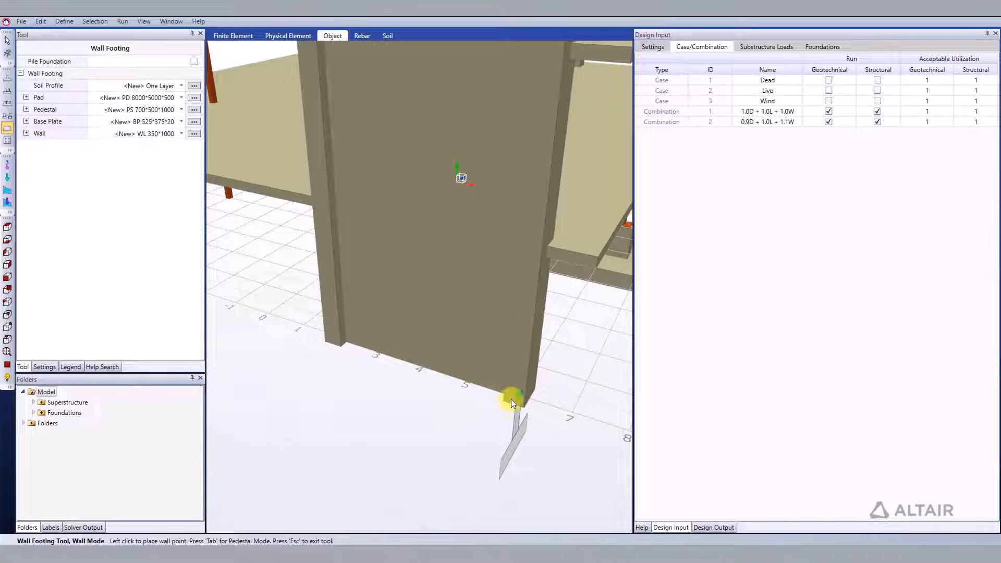
key("Tab")
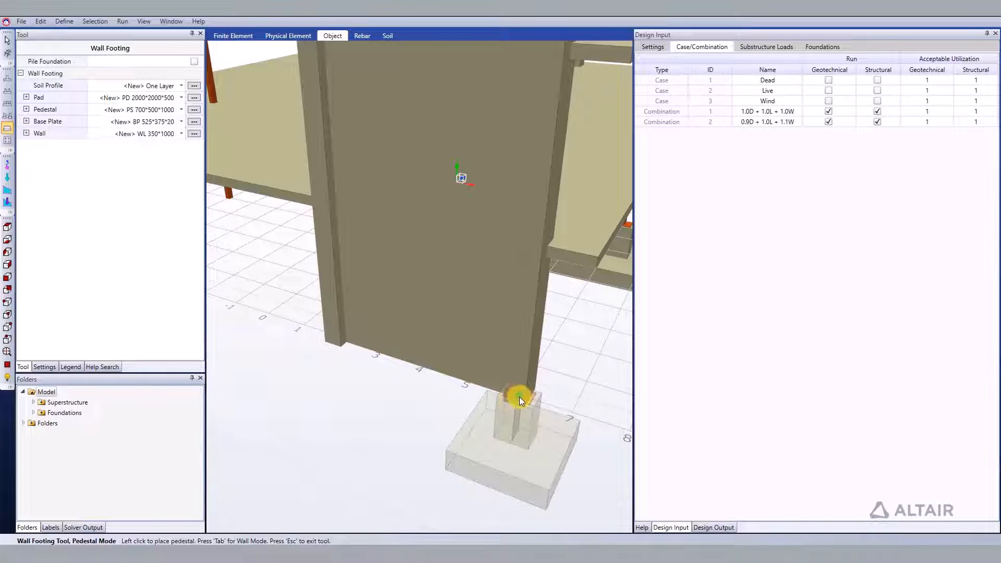
left_click(520, 396)
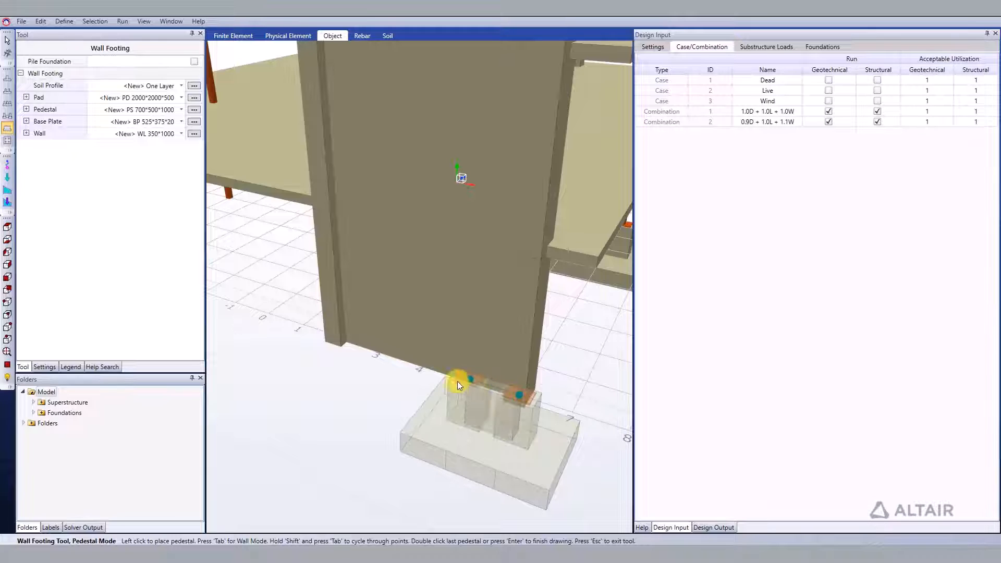
left_click(334, 337)
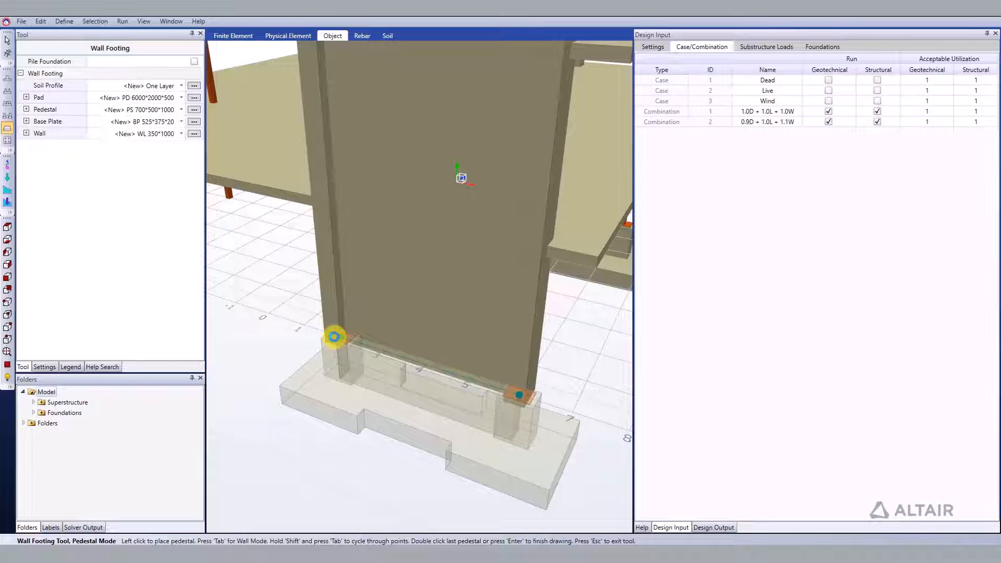
double_click(334, 337)
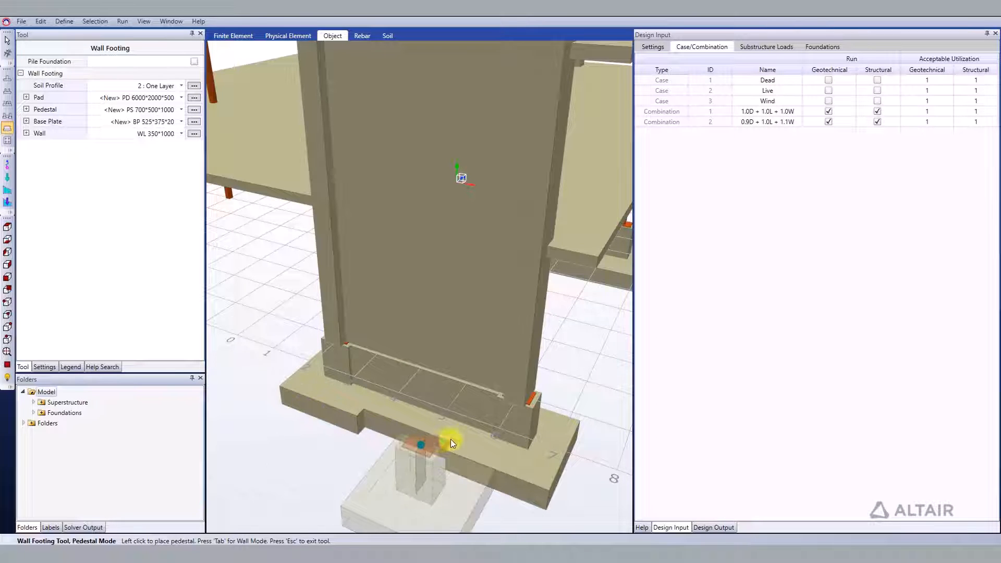
middle_click_drag(534, 427, 490, 409)
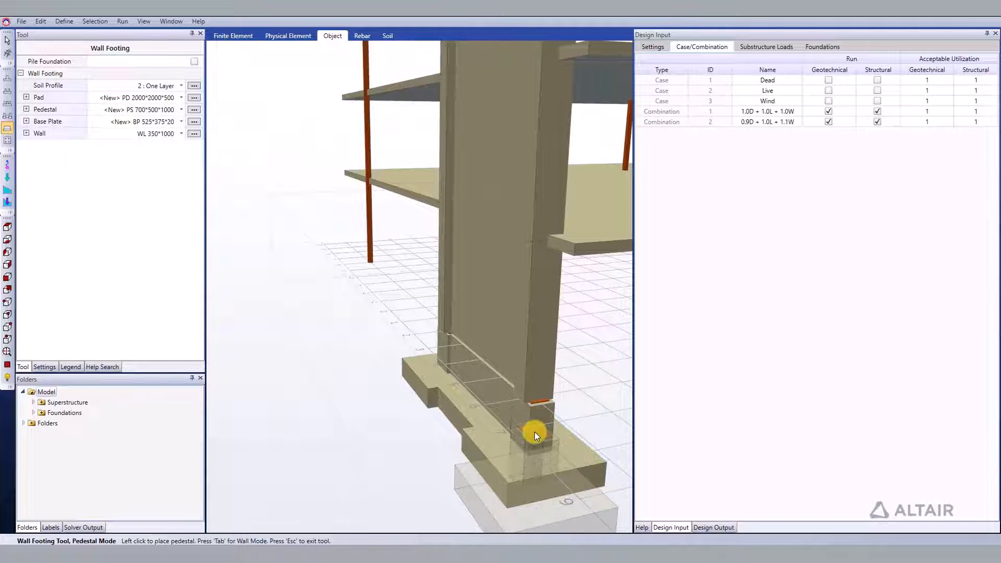
key("Escape")
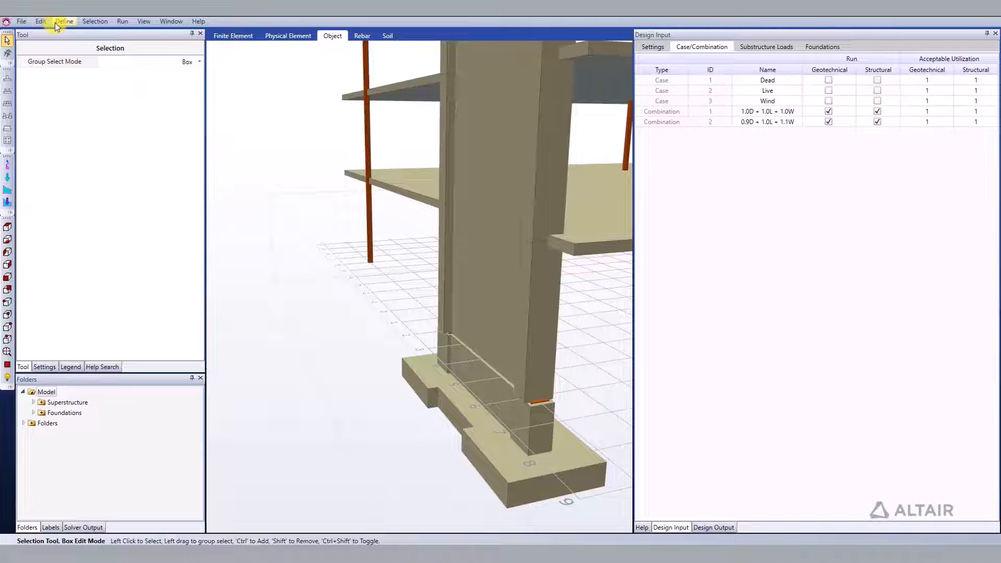
left_click(56, 24)
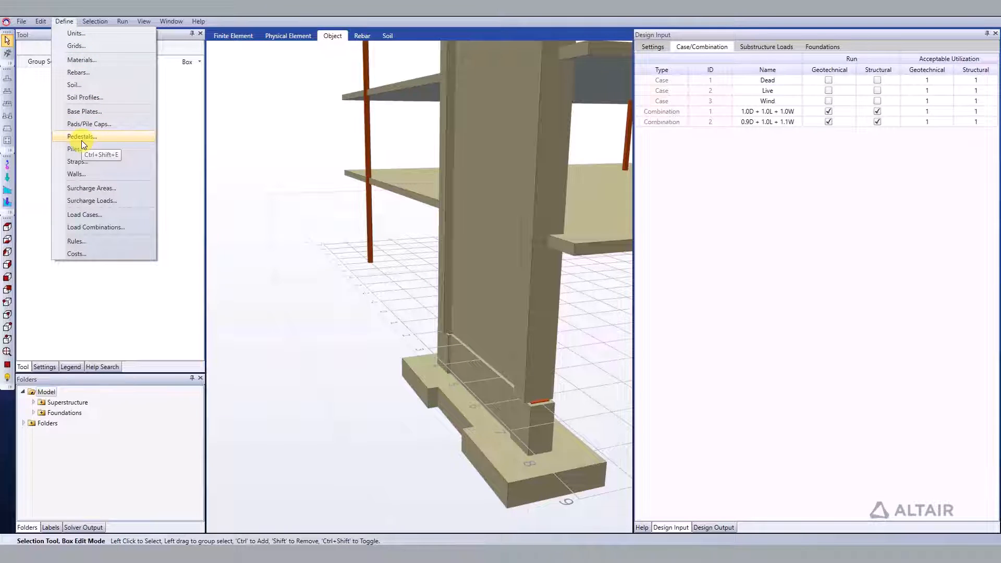
left_click(77, 161)
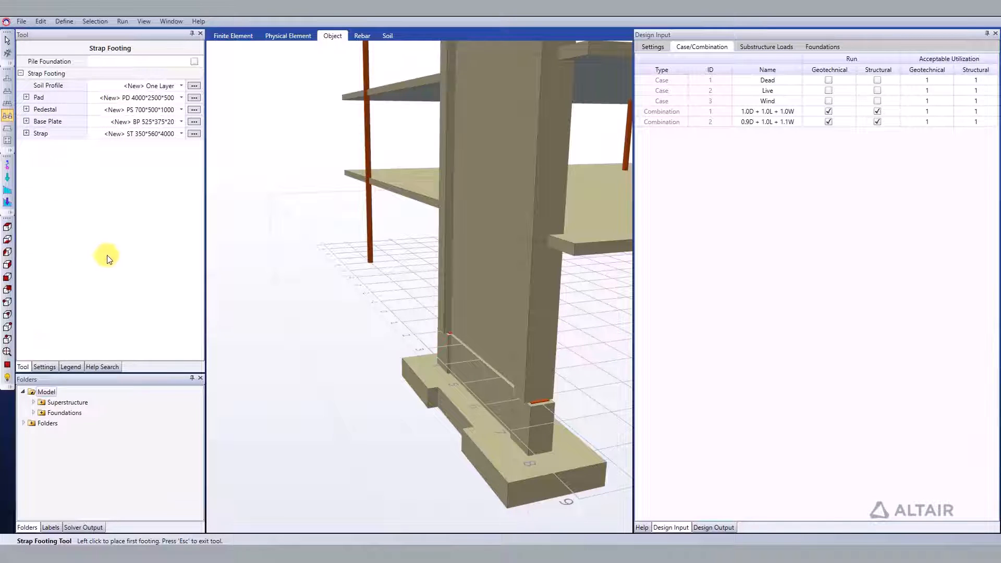
scroll(459, 351, "up", 5)
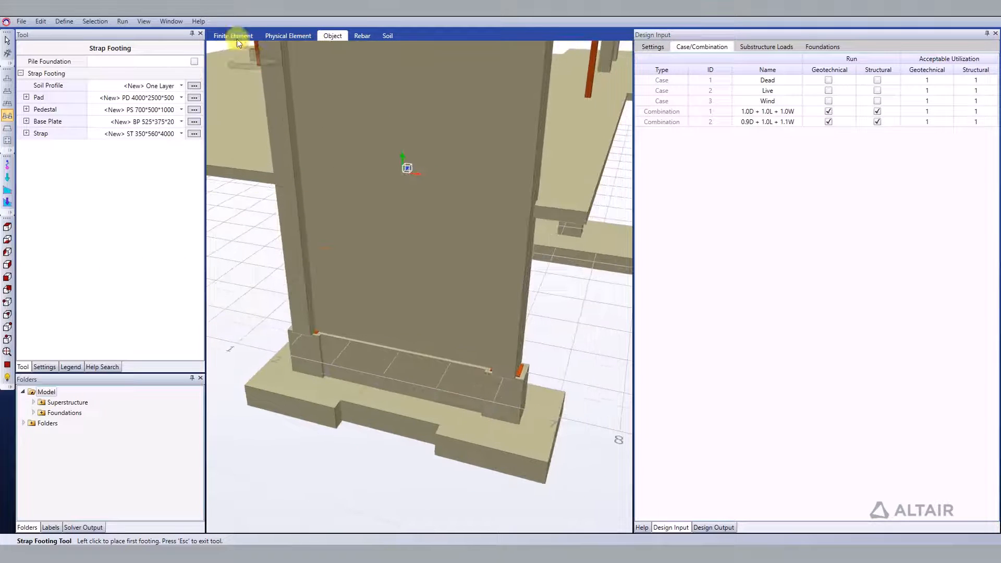
Examine the wall footing's finite element mesh together with the Dead reaction loads along the shear wall's base.
left_click(233, 35)
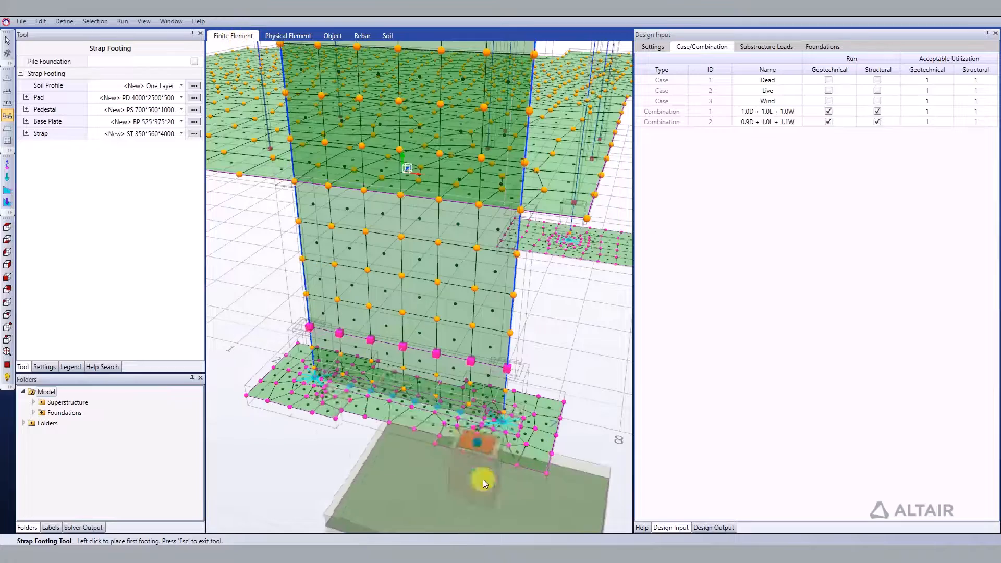
scroll(483, 477, "down", 2)
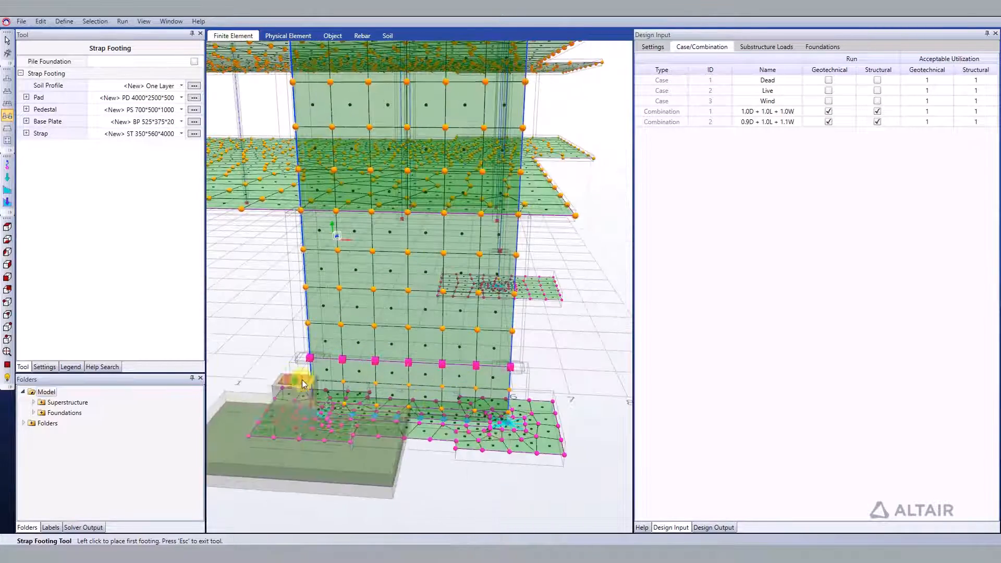
left_click(11, 176)
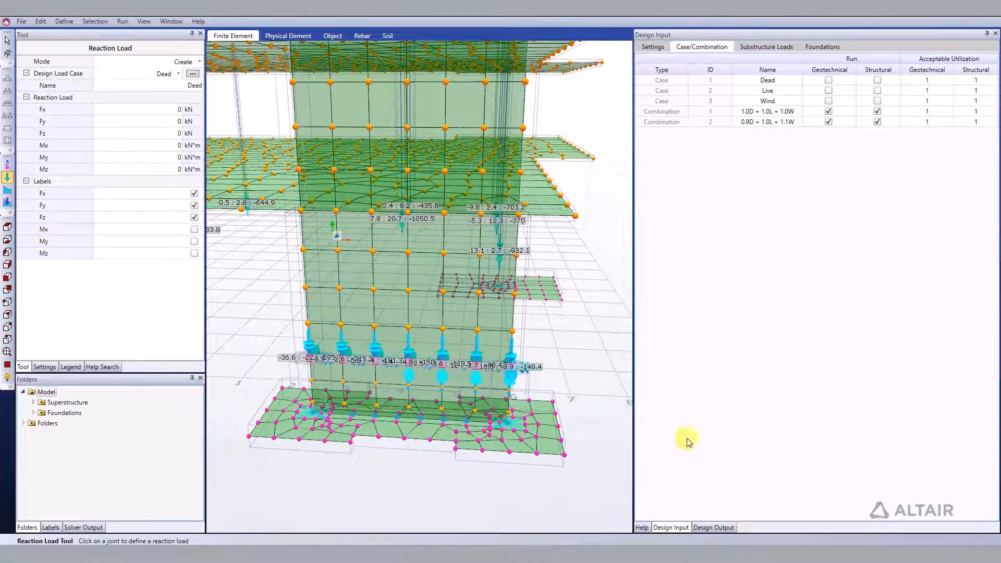
Turn off the Fx, Fy and Fz reaction labels and inspect the wall footing's mesh and loads without them.
scroll(502, 414, "up", 2)
middle_click_drag(502, 414, 413, 397)
left_click_drag(172, 198, 171, 221)
scroll(463, 384, "up", 3)
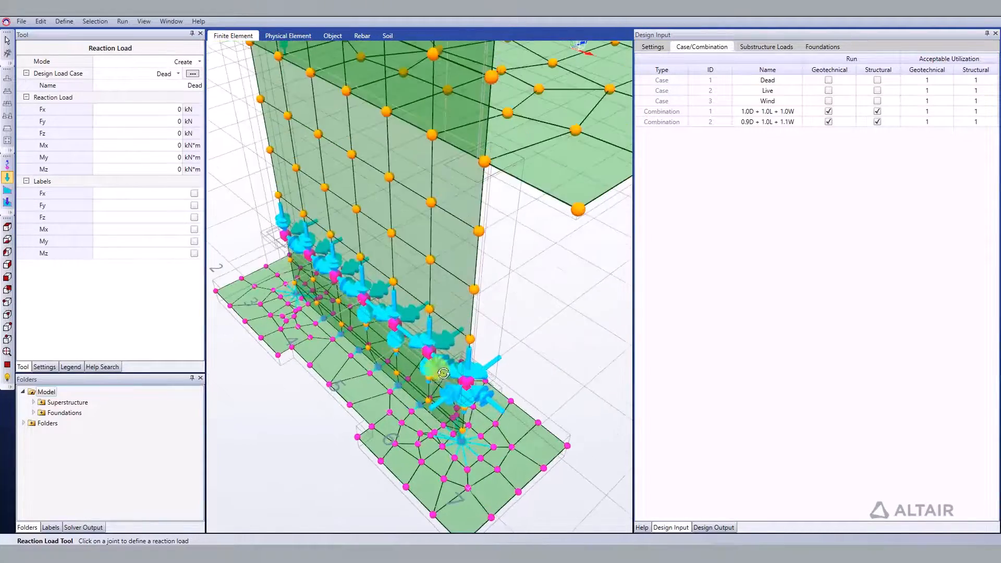
middle_click_drag(440, 377, 378, 334)
scroll(386, 313, "down", 4)
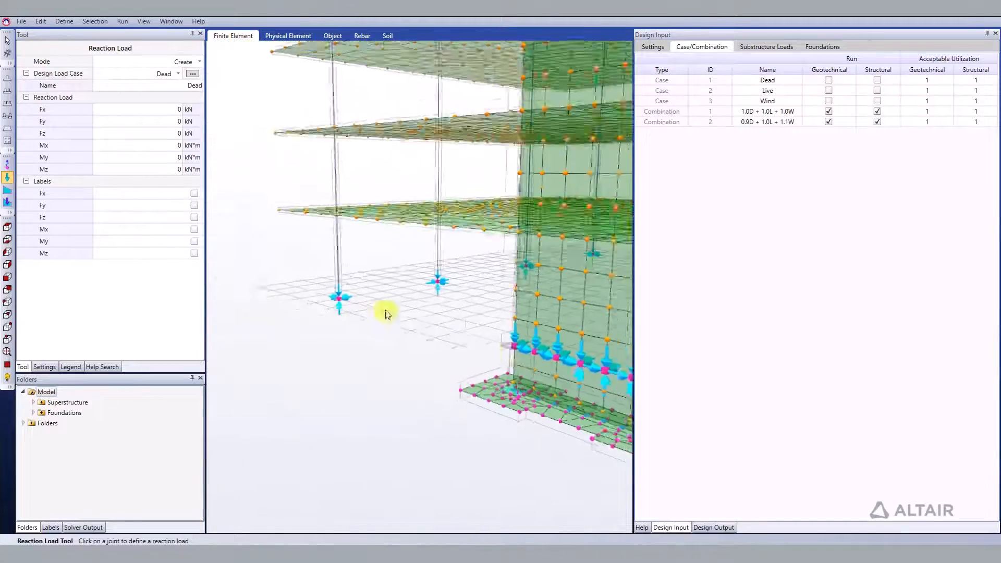
Place a continuous footing with a PD 21000*2500*500 pad under the row of four steel columns, with a pedestal at each column.
middle_click_drag(300, 308, 420, 339)
left_click(333, 36)
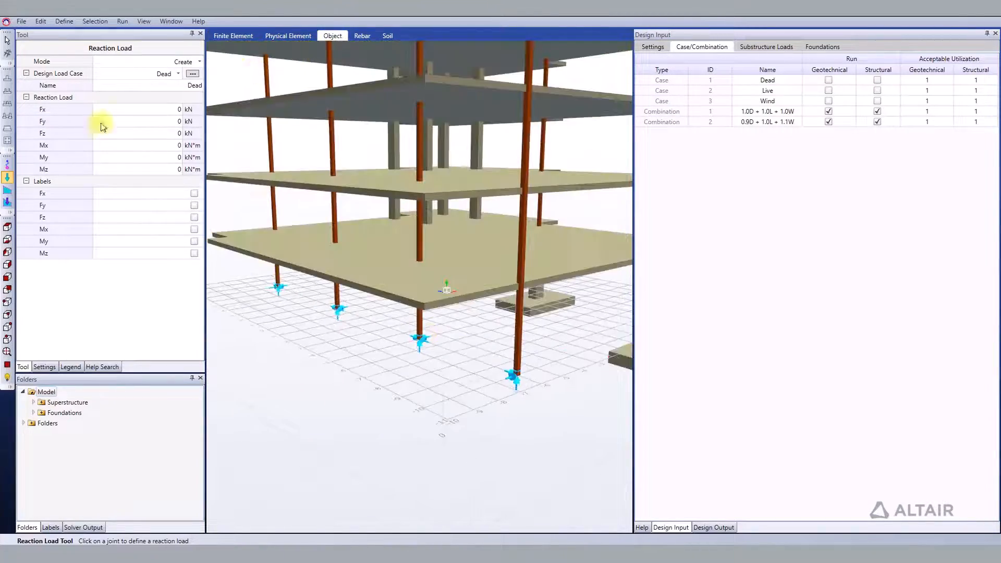
left_click(9, 103)
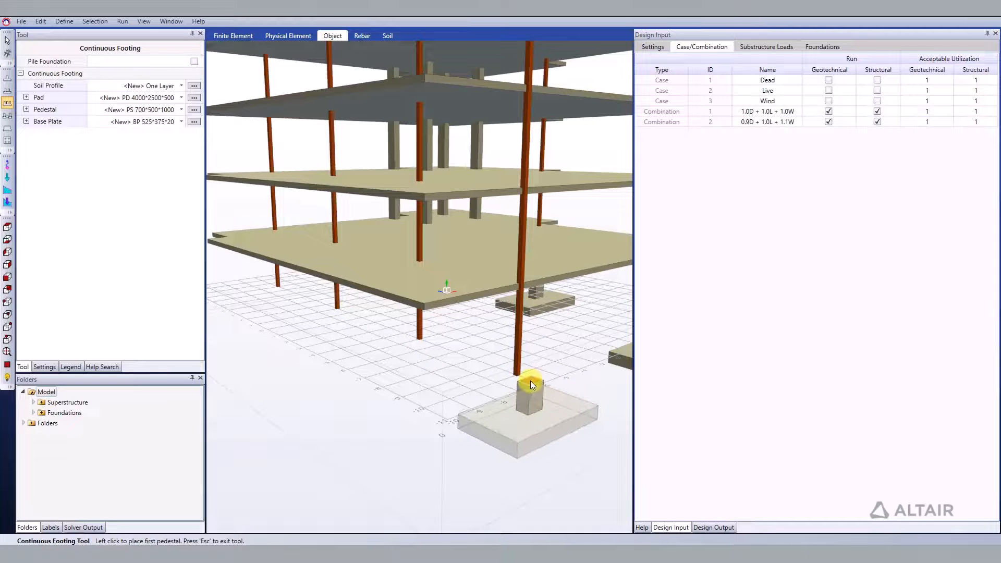
left_click(517, 374)
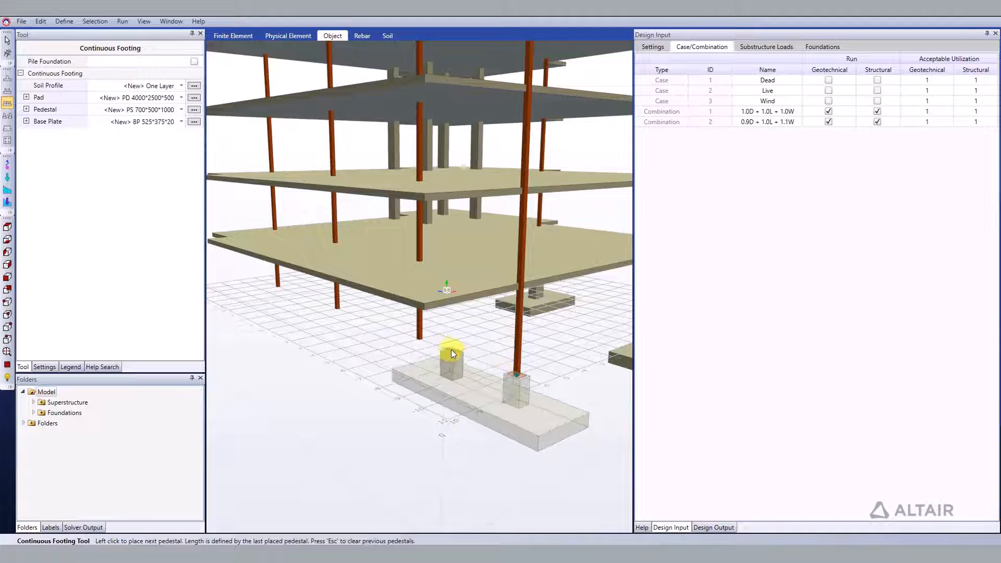
left_click(418, 340)
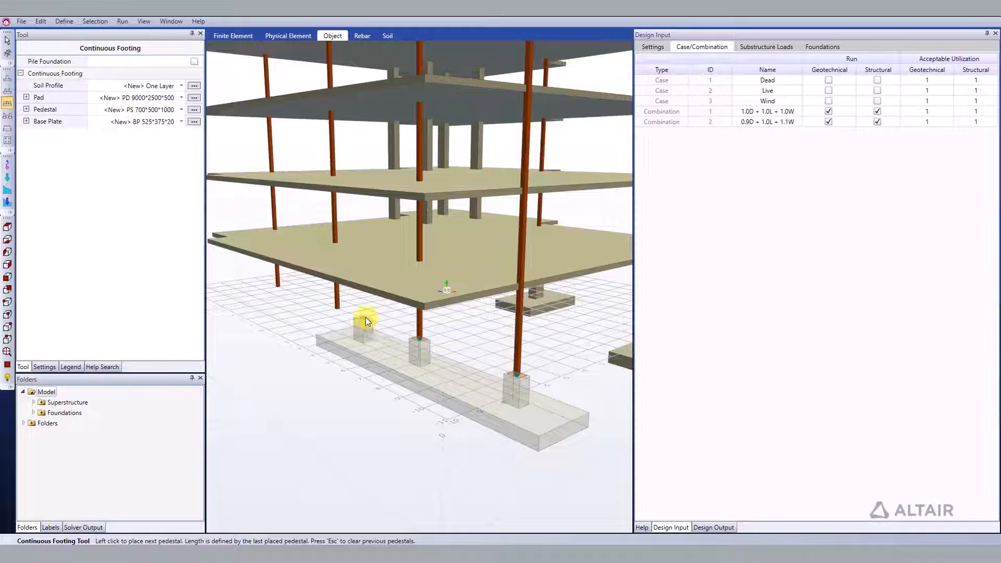
left_click(339, 308)
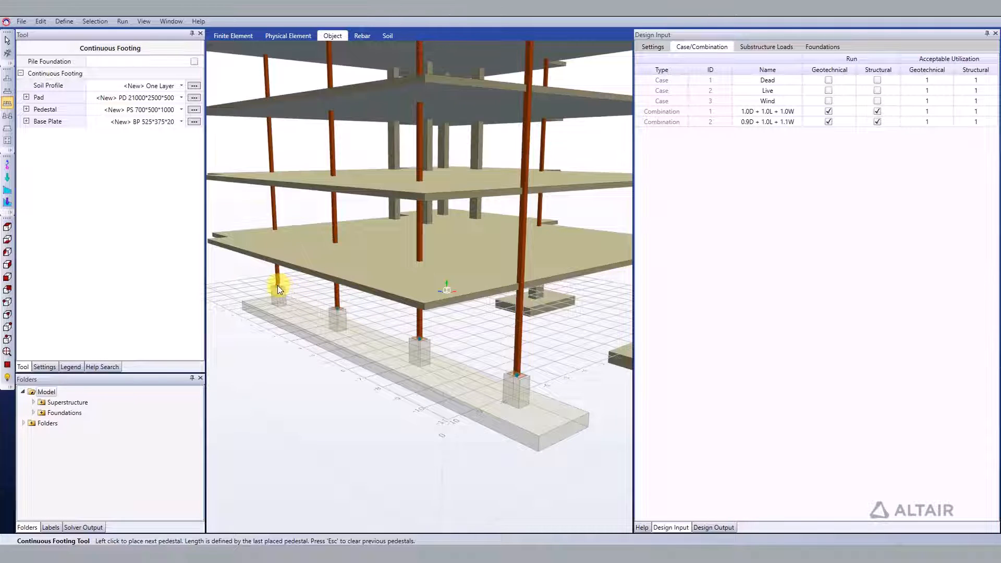
right_click(325, 350)
key("Escape")
middle_click_drag(326, 350, 387, 406)
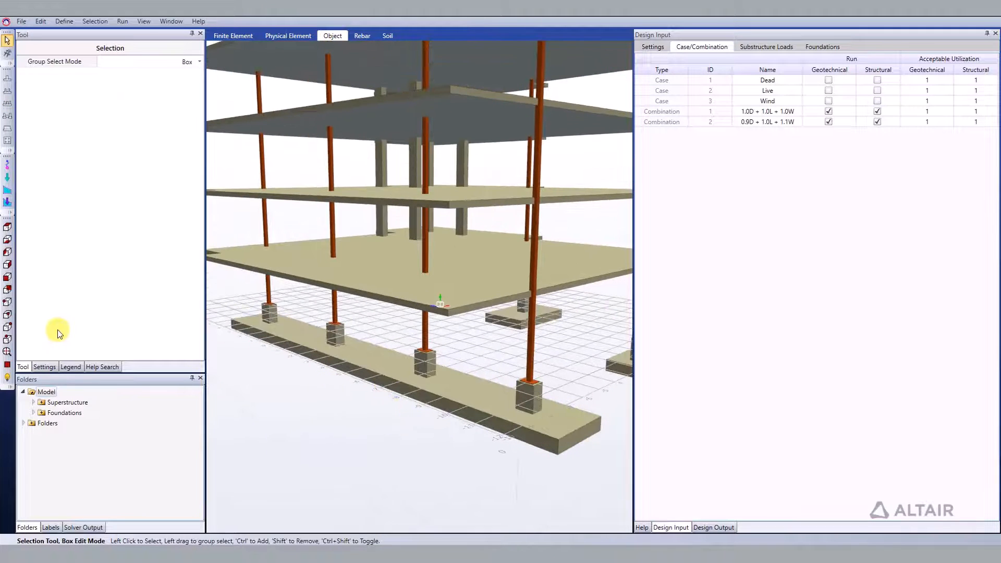
Outline a rectangular 6000*5000*500 mat foundation pad in plan view around the four concrete columns.
left_click(10, 367)
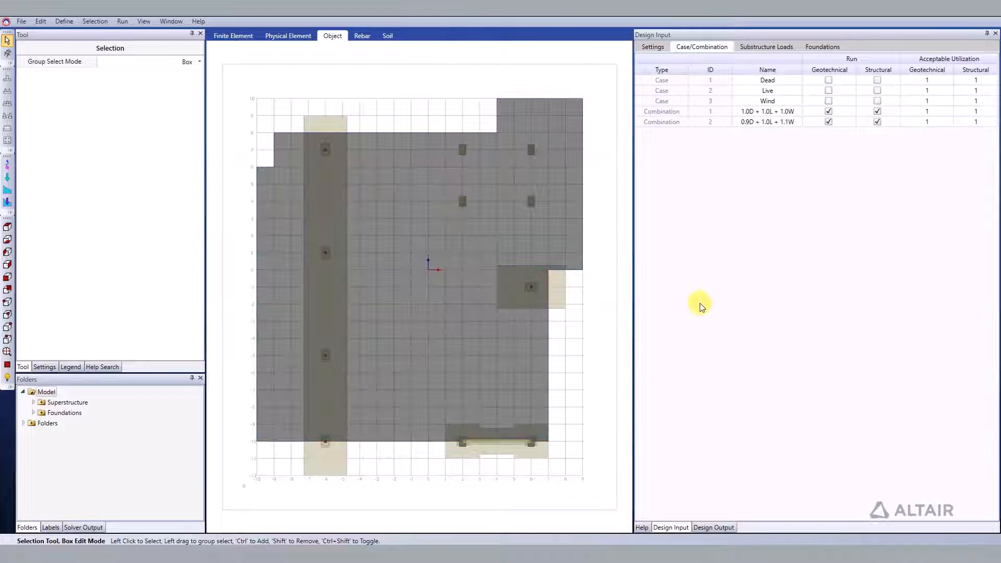
scroll(608, 183, "up", 3)
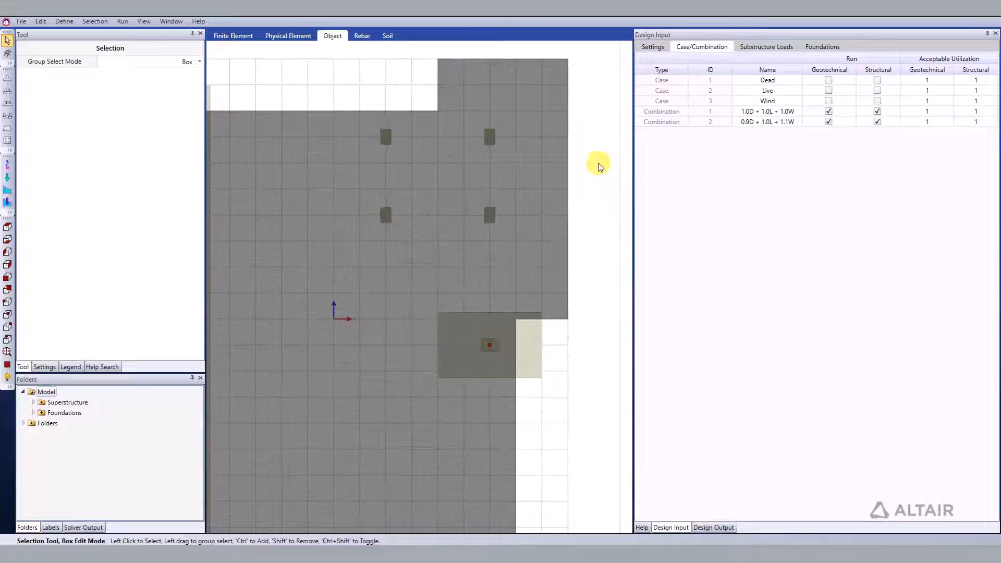
middle_click_drag(599, 163, 582, 246)
scroll(581, 246, "up", 1)
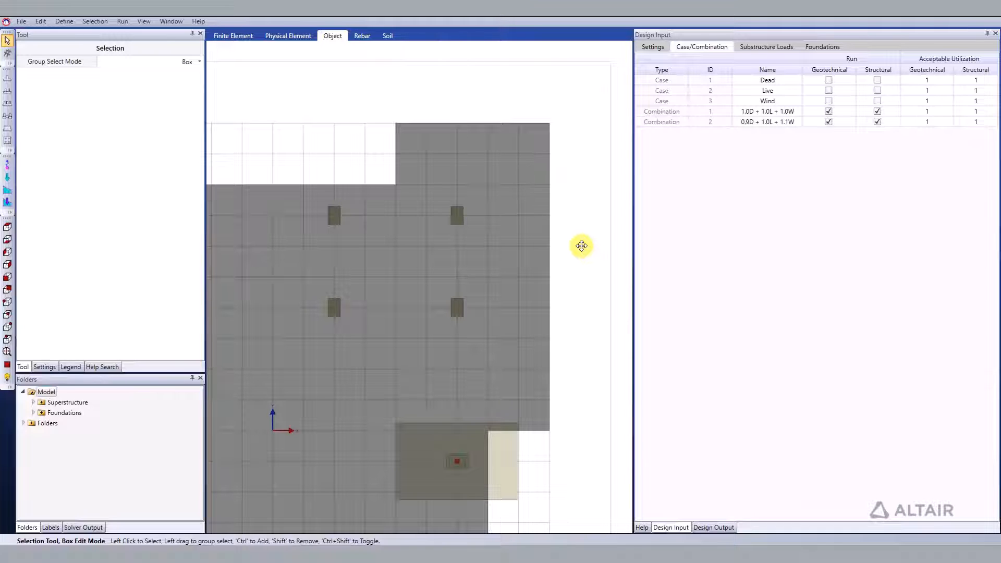
left_click(7, 140)
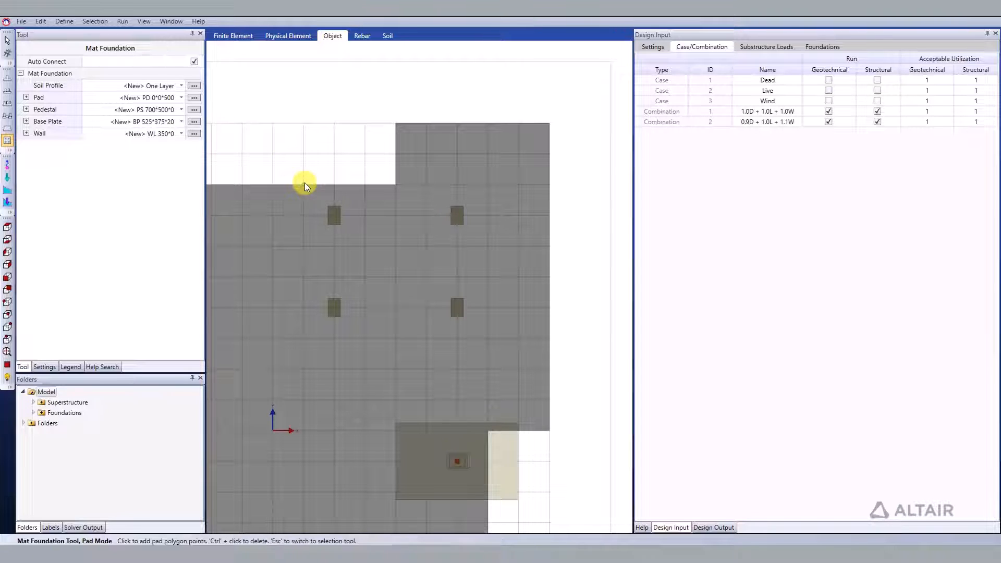
left_click(303, 337)
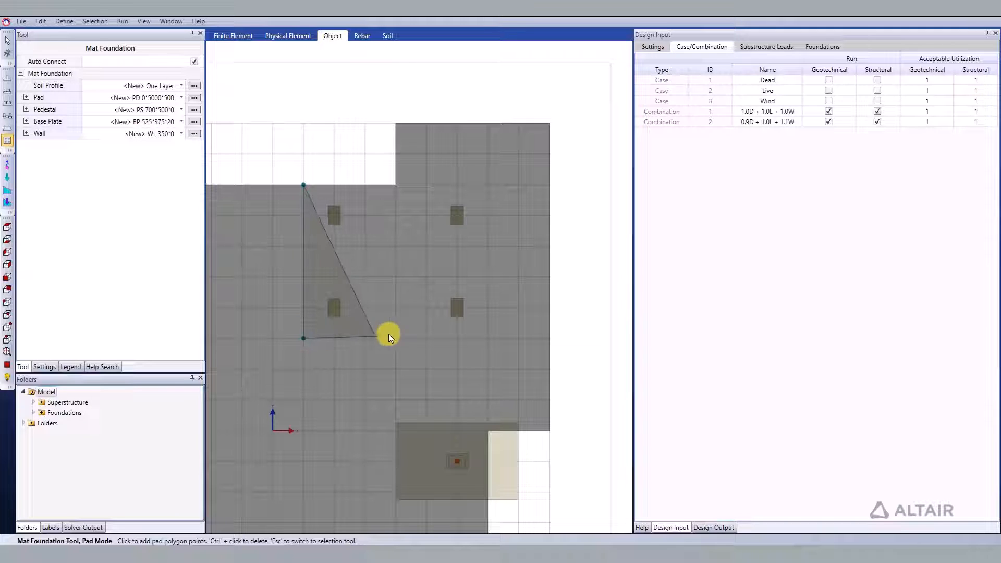
left_click(489, 338)
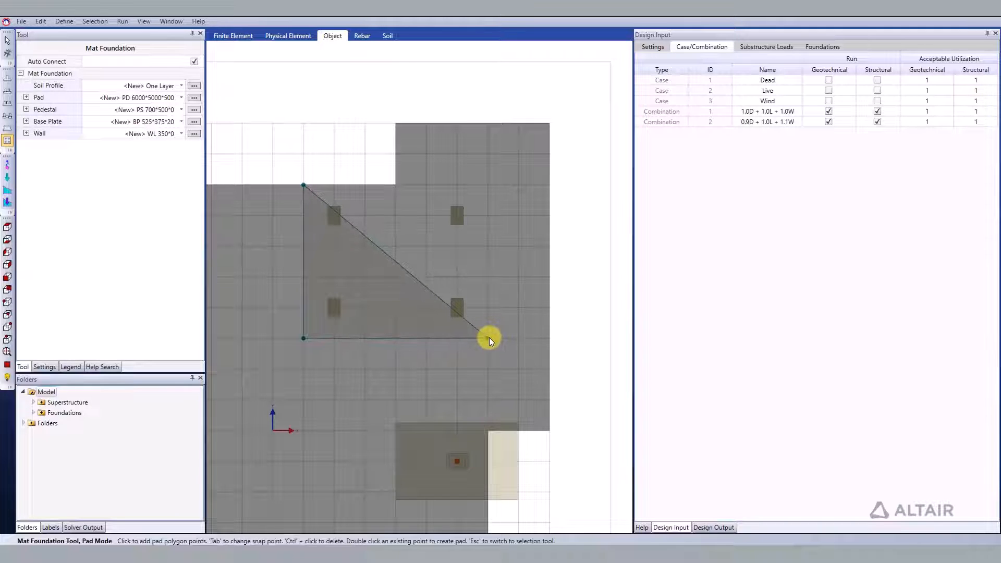
double_click(487, 186)
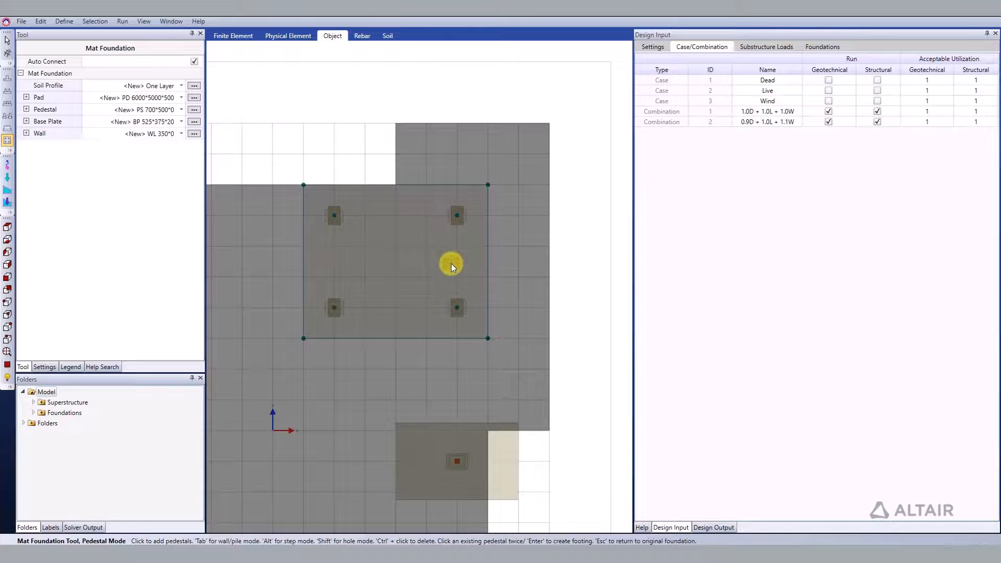
Remove the four auto-connected pedestals from the mat foundation.
scroll(452, 264, "up", 2)
scroll(381, 257, "up", 1)
scroll(380, 256, "up", 1)
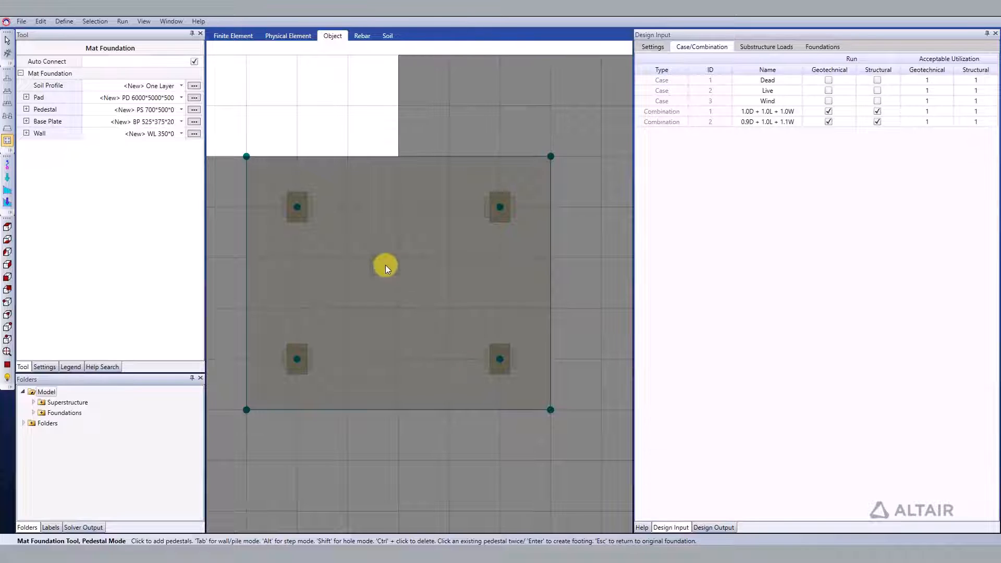
left_click(304, 209)
left_click(299, 207)
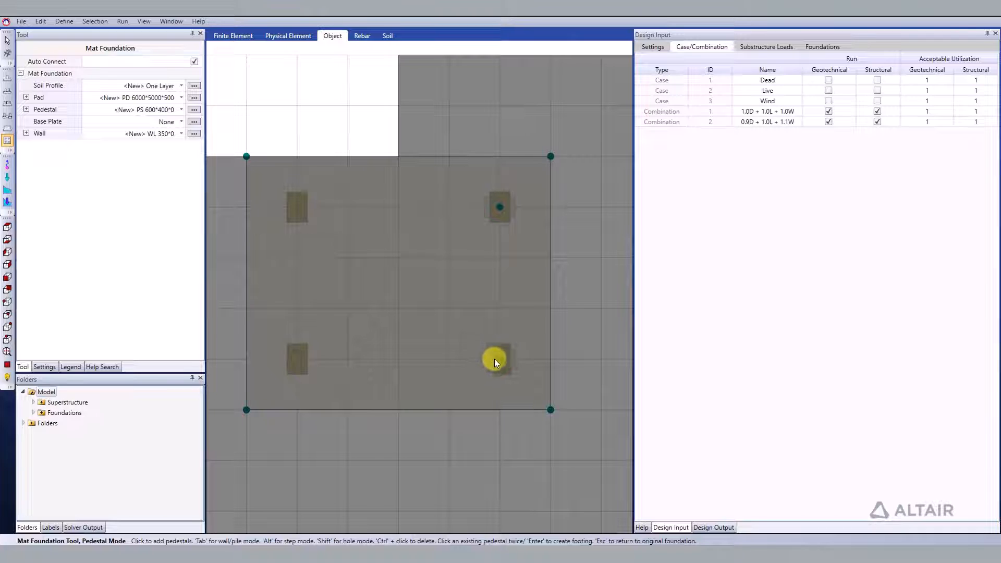
left_click(497, 208)
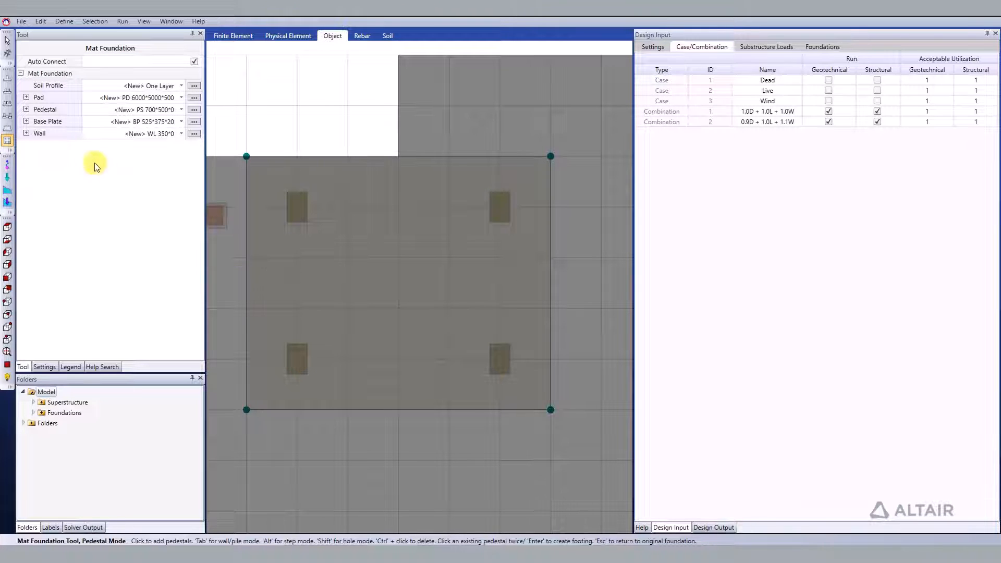
Set the mat's pedestal shape to 500 mm width and 700 mm depth, with the base plate set to None.
left_click(27, 109)
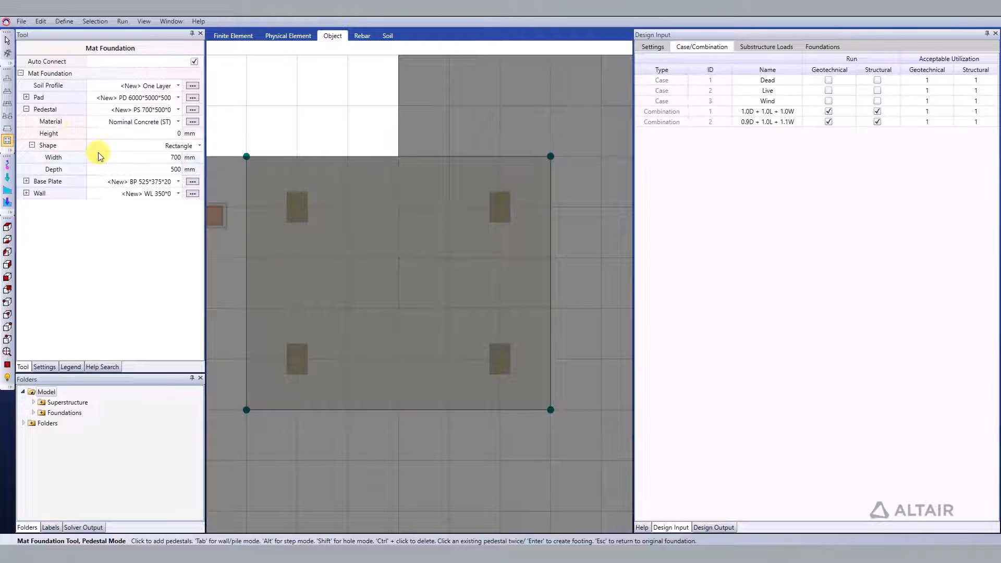
left_click(130, 161)
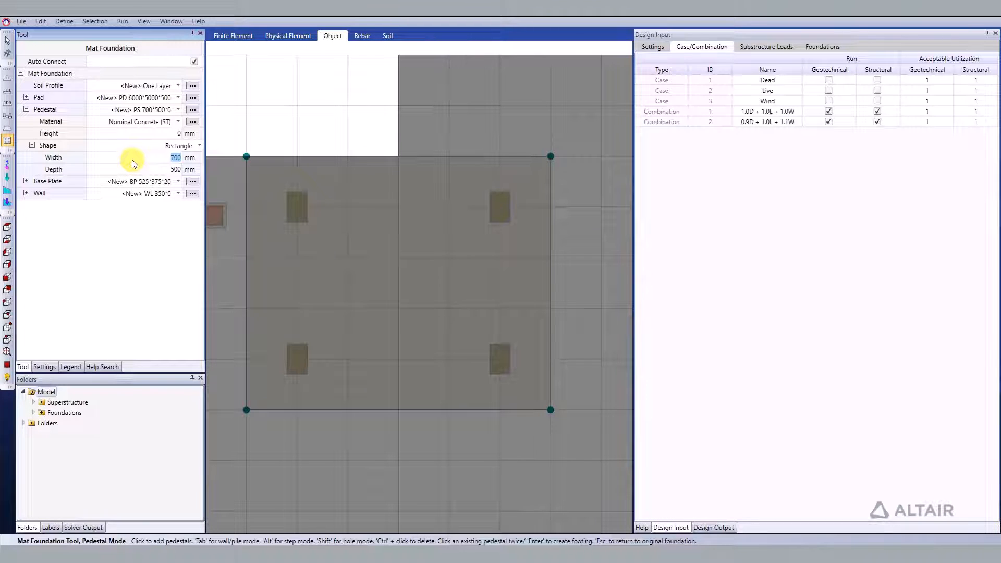
type("500")
key("Tab")
type("700")
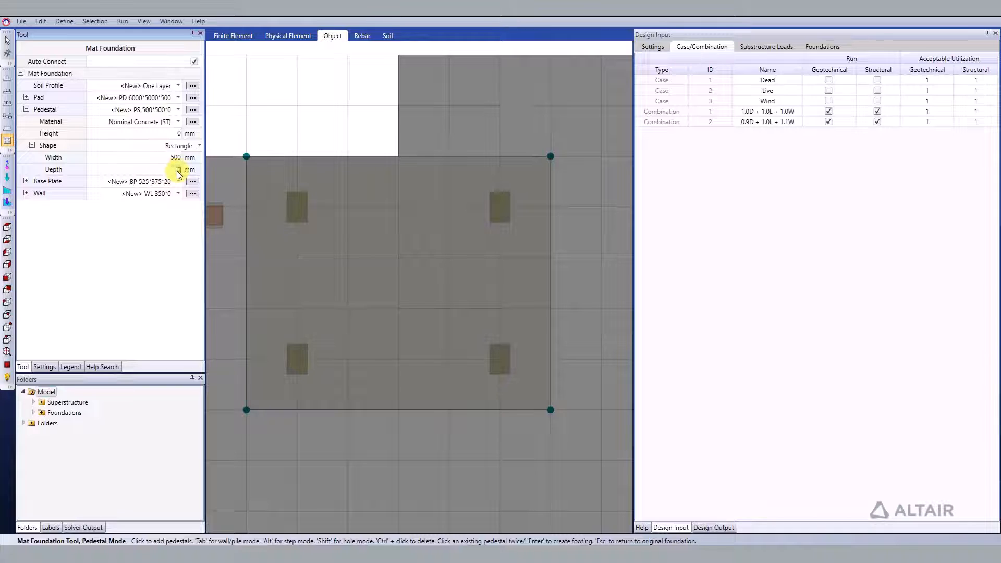
key("Tab")
left_click(123, 182)
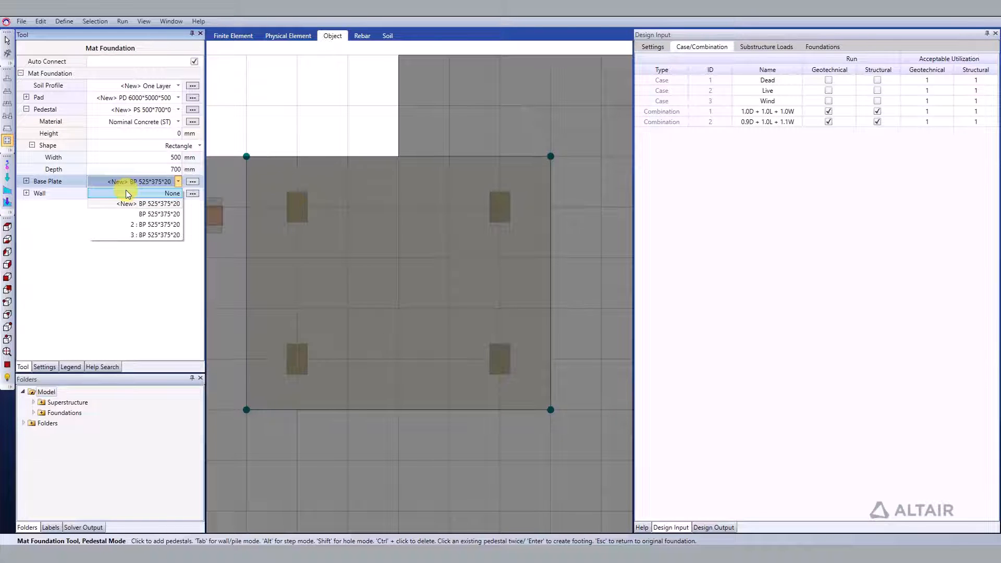
left_click(126, 193)
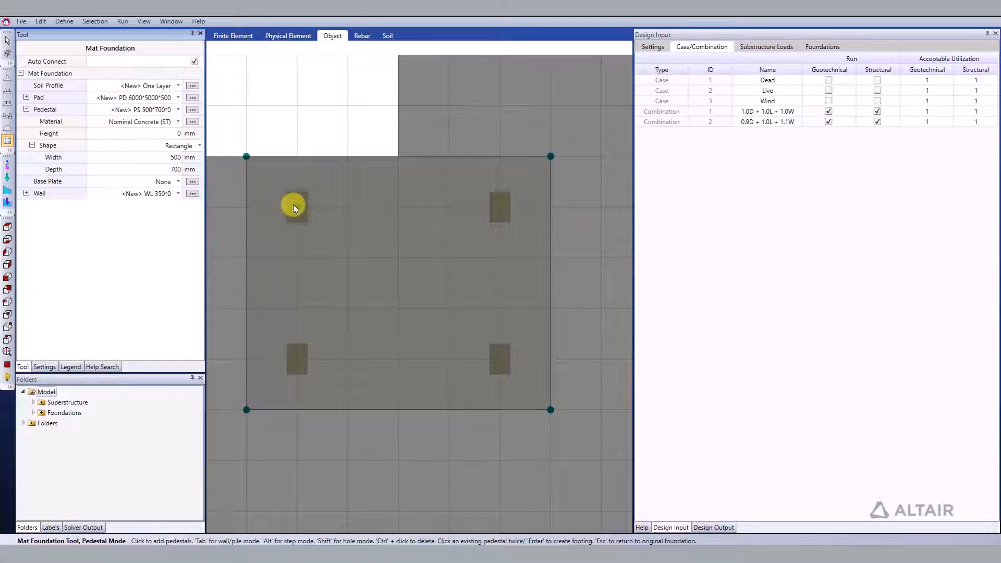
Place pedestals under the four concrete columns and create the mat foundation.
left_click(301, 361)
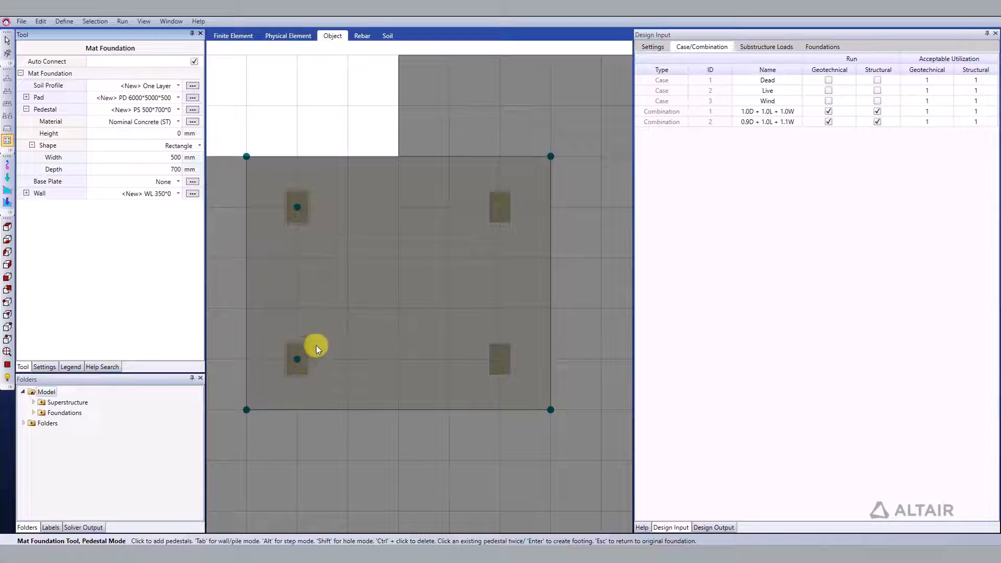
left_click(501, 360)
key("Return")
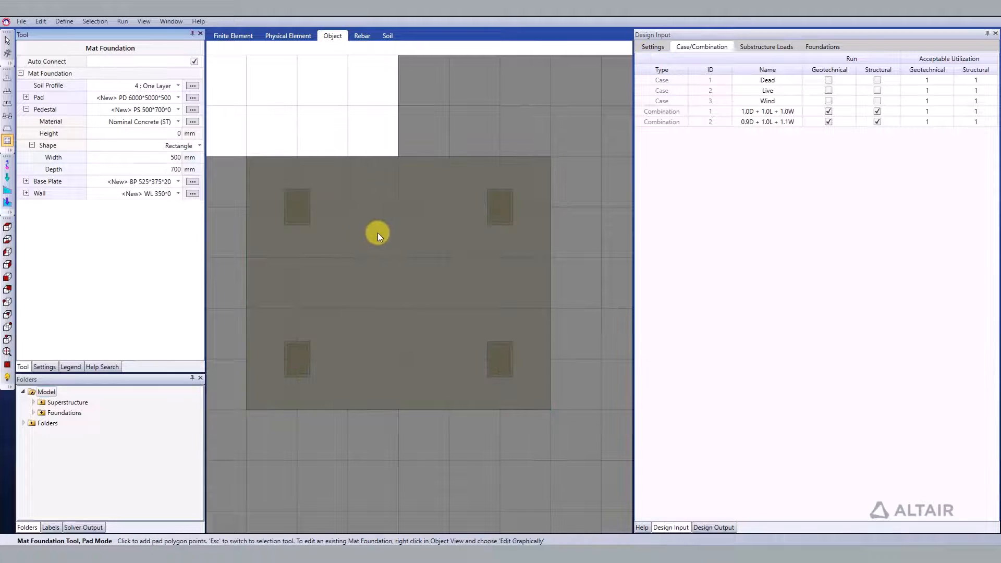
Examine the placed foundations in an isometric 3D view, and open the list of export options.
left_click(11, 301)
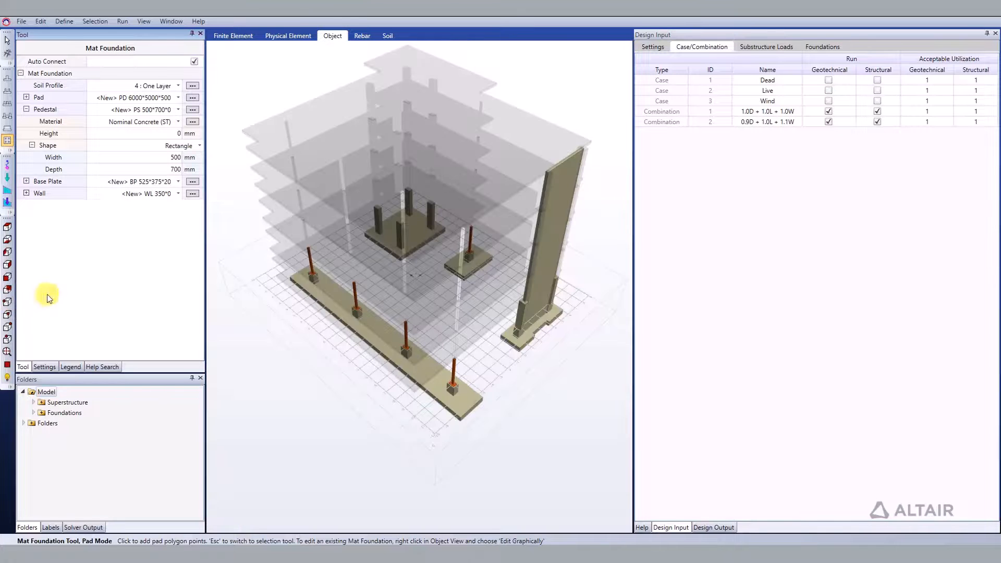
scroll(407, 212, "up", 6)
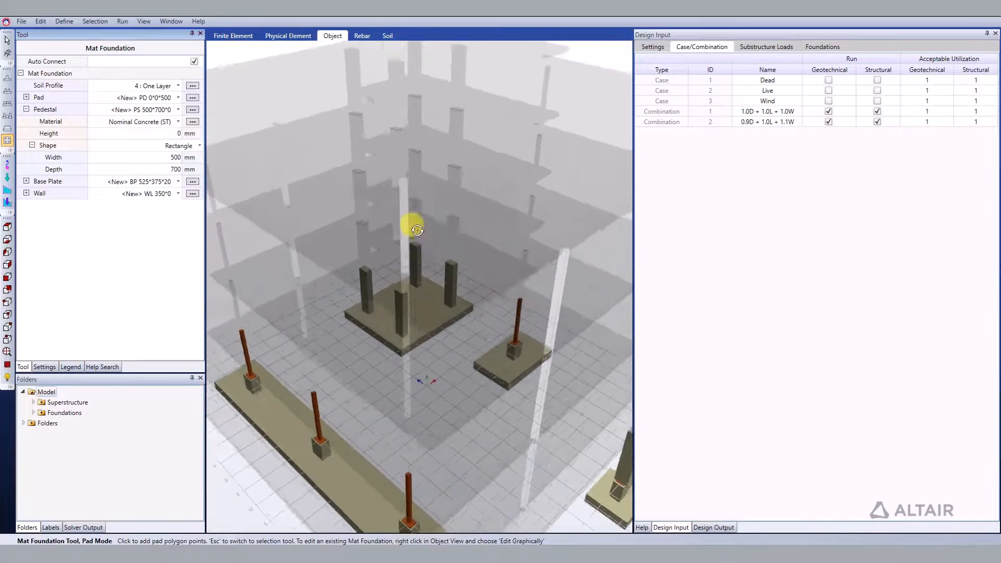
middle_click_drag(413, 368, 362, 133)
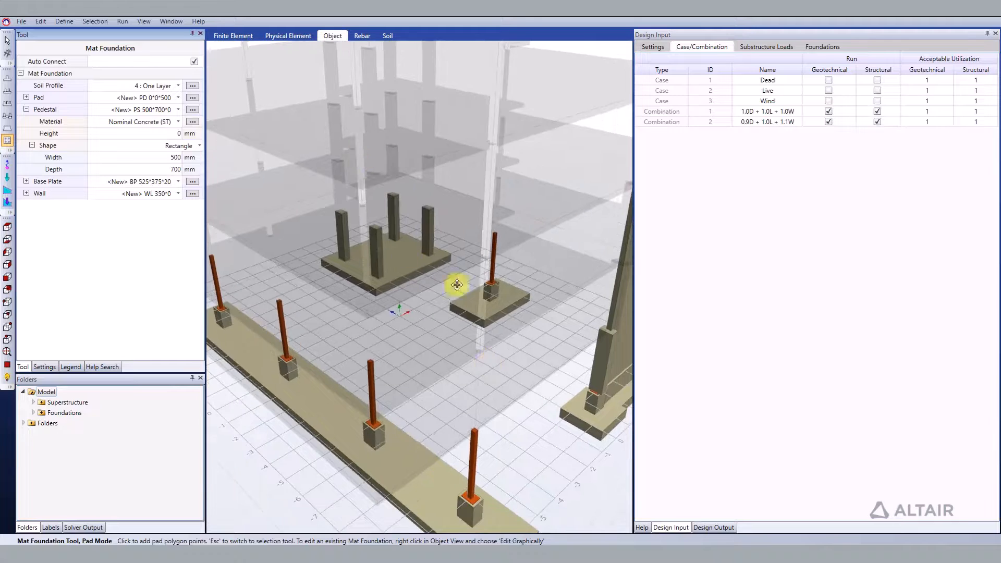
scroll(456, 286, "down", 2)
middle_click_drag(464, 339, 439, 262)
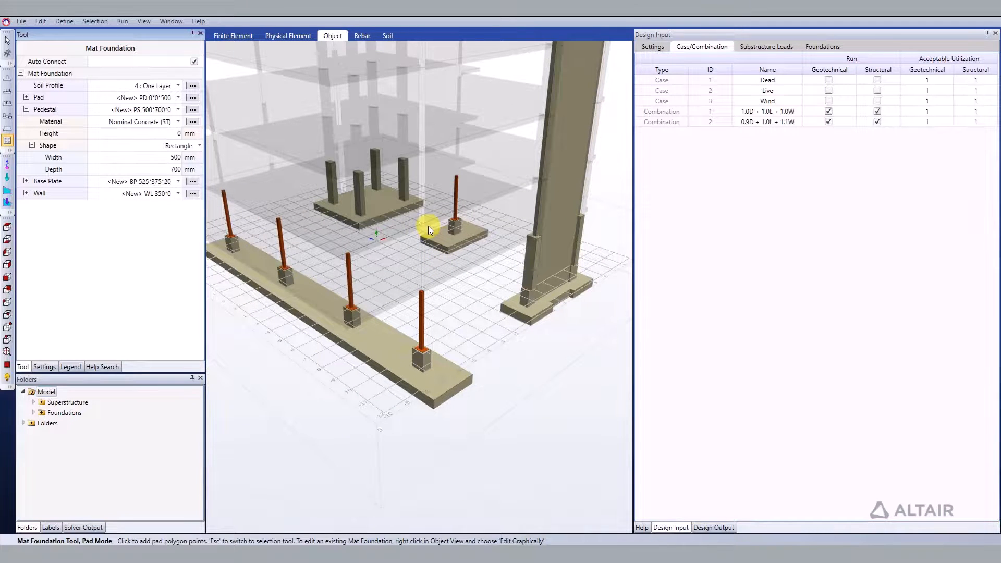
left_click(22, 22)
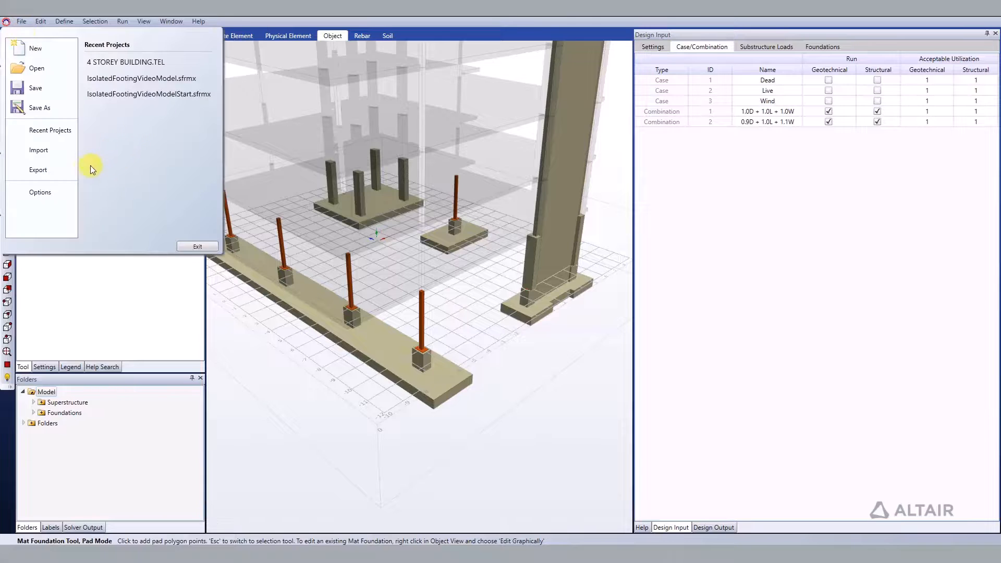
left_click(71, 171)
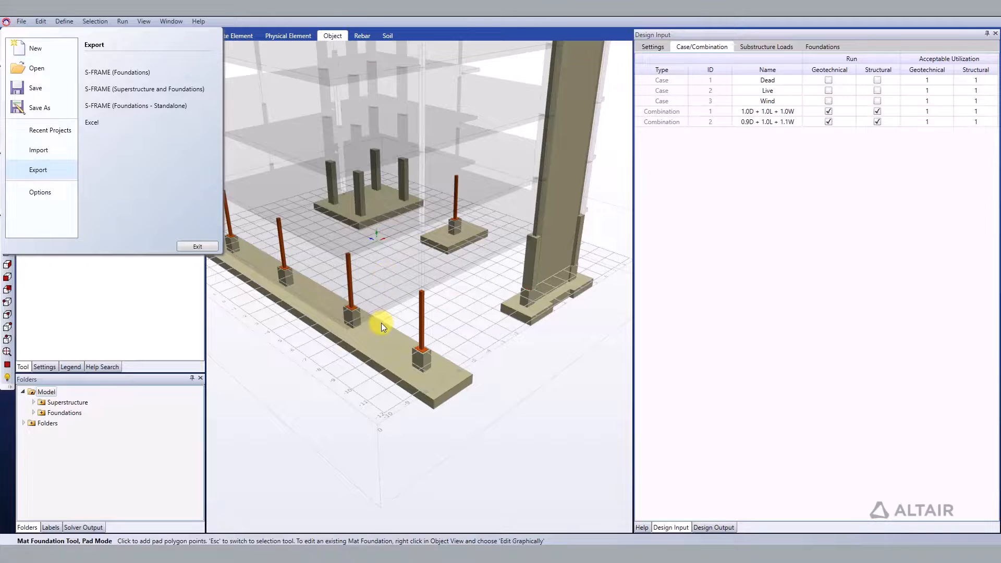